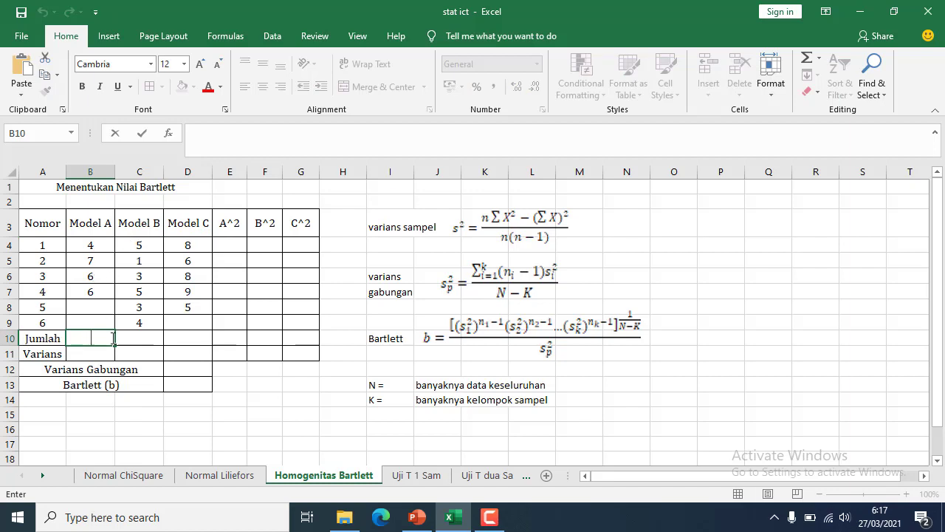
# - Total the Model A values in cell B10 with the formula =SUM(B4:B7)
pyautogui.write('=sum(')
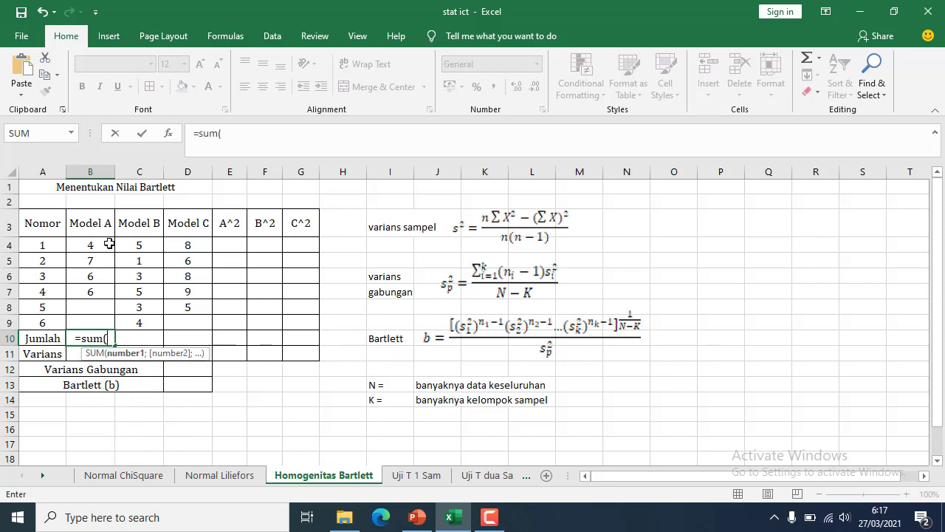
pyautogui.moveTo(108, 243); pyautogui.dragTo(100, 291)
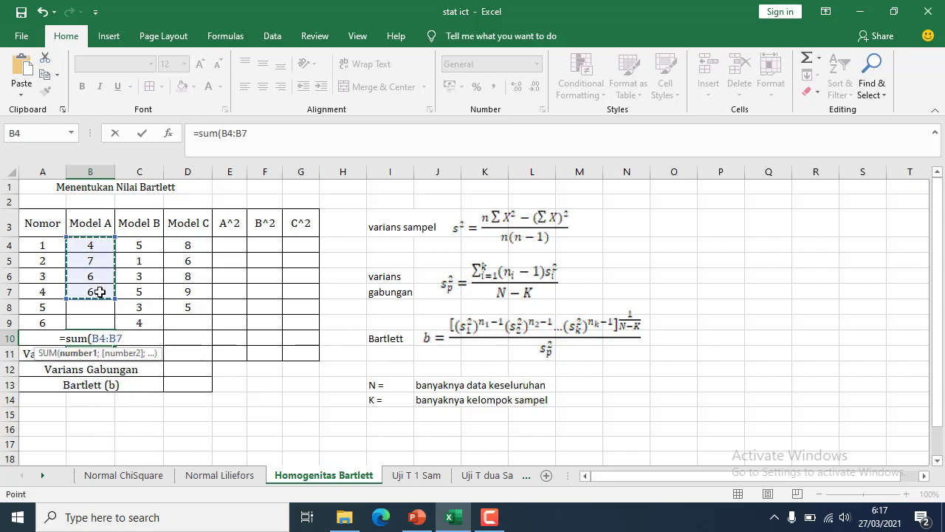
pyautogui.write(')')
pyautogui.press('Return')
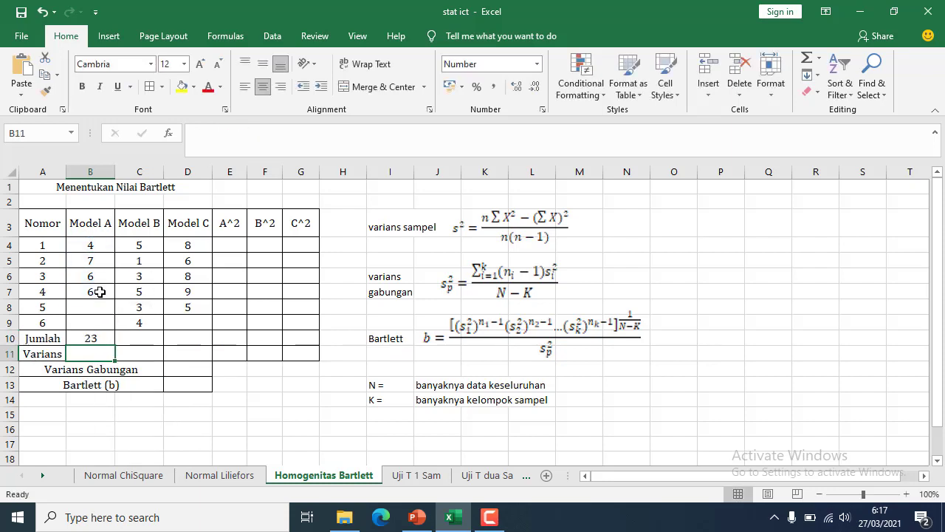
# - Try reusing the Model A total formula from B10 for the Model B and Model C totals in C10 and D10
pyautogui.click(107, 339)
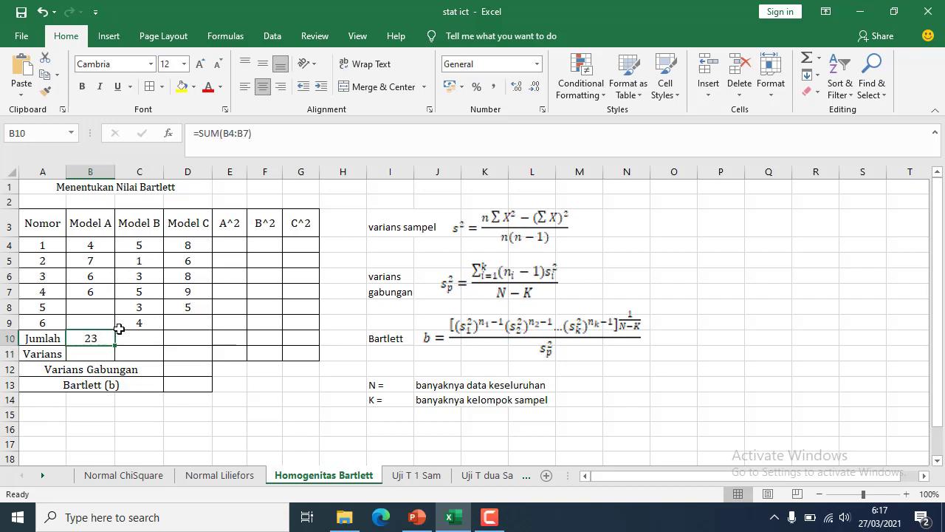
pyautogui.hotkey('ctrl', 'c')
pyautogui.click(130, 334)
pyautogui.hotkey('ctrl', 'v')
pyautogui.click(185, 338)
pyautogui.hotkey('ctrl', 'v')
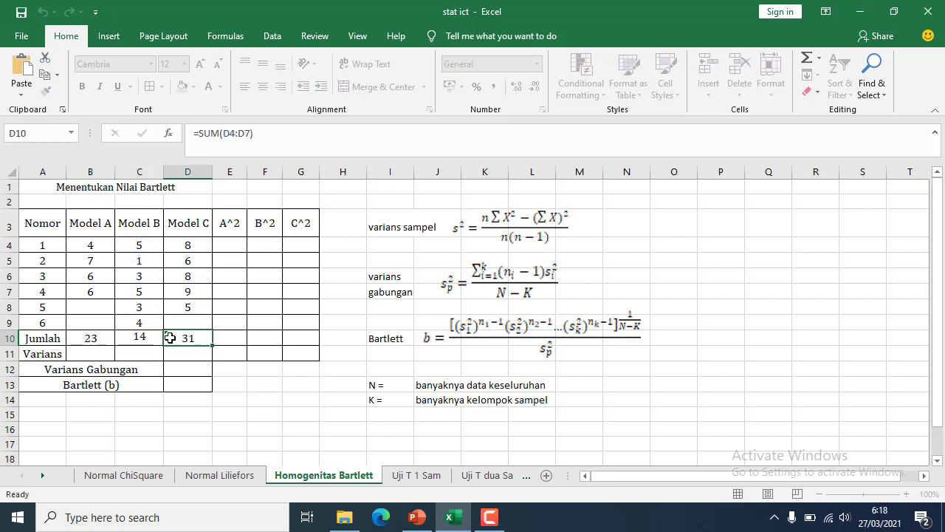
# - Clear the copied total formulas from cells C10 and D10
pyautogui.click(131, 337)
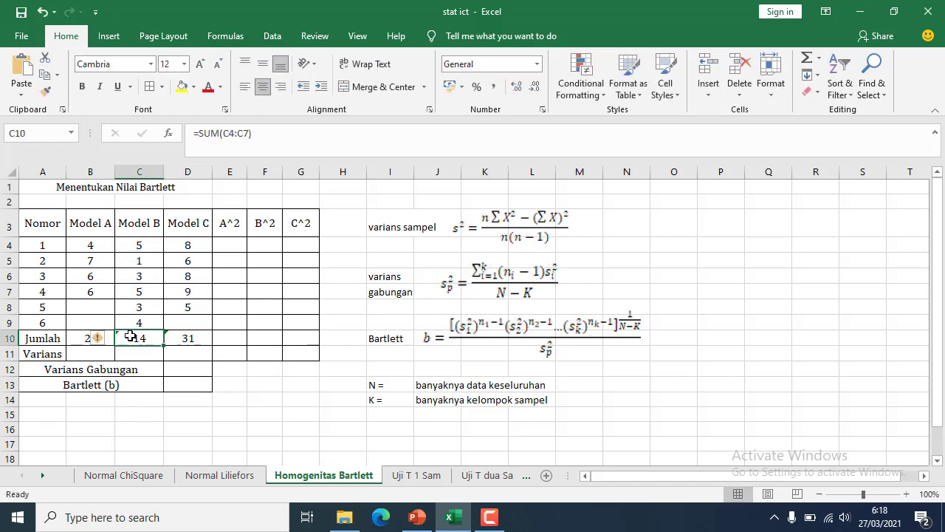
pyautogui.hotkey('shift', 'Right')
pyautogui.press('Delete')
pyautogui.click(233, 339)
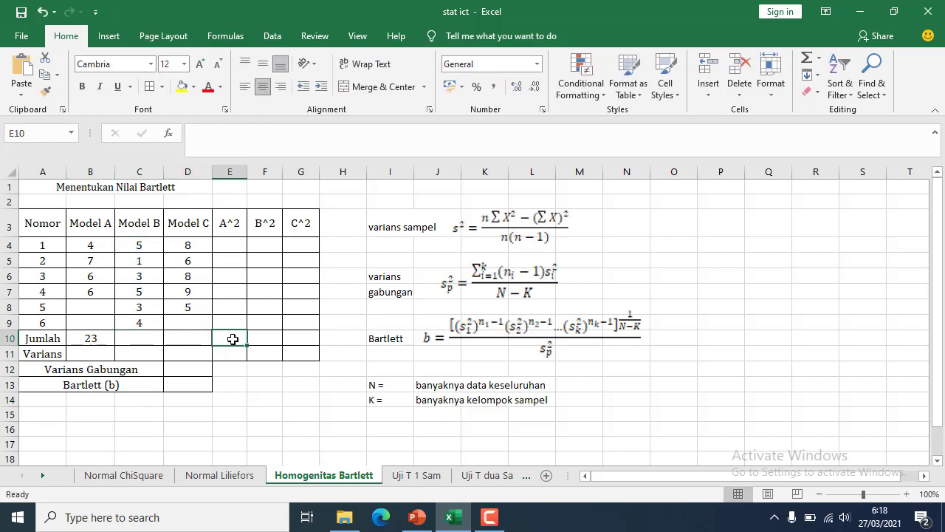
# - Total the Model B values in cell C10 with a SUM of C4:C9
pyautogui.click(150, 334)
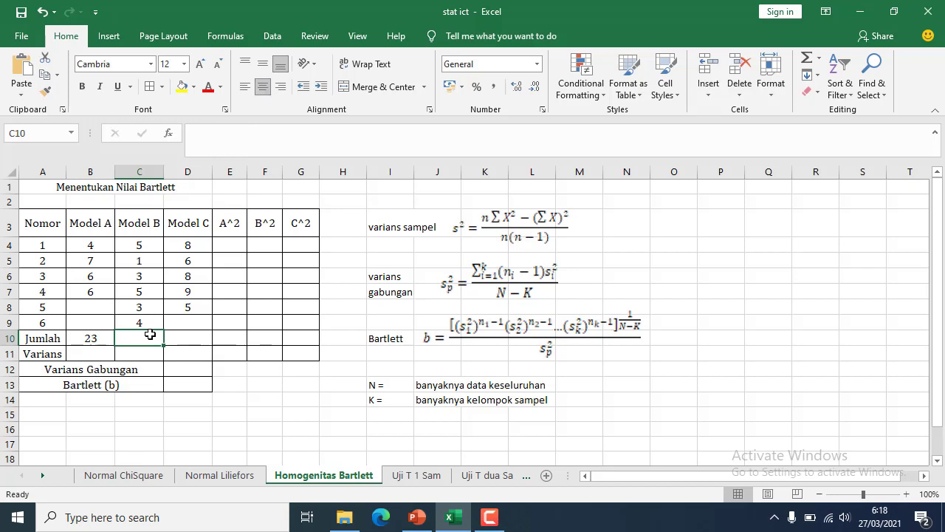
pyautogui.write('=sum(')
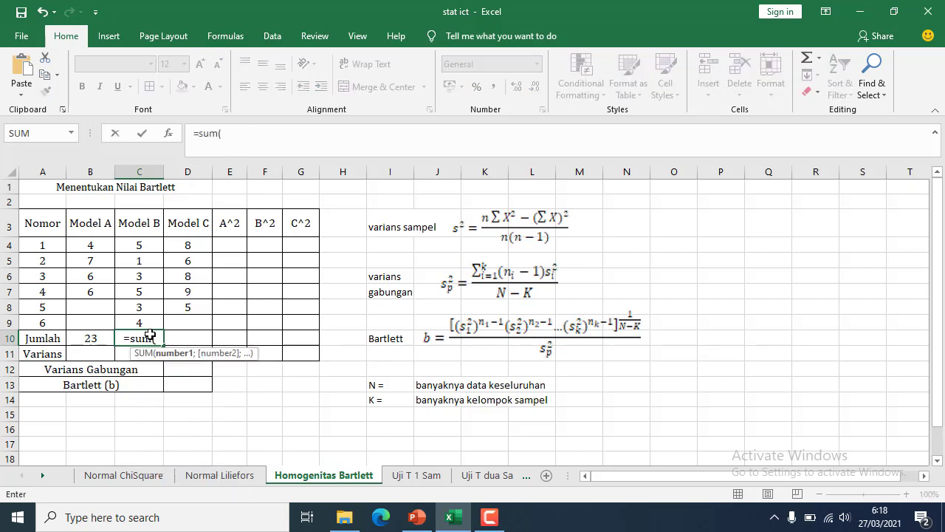
pyautogui.moveTo(154, 247); pyautogui.dragTo(142, 325)
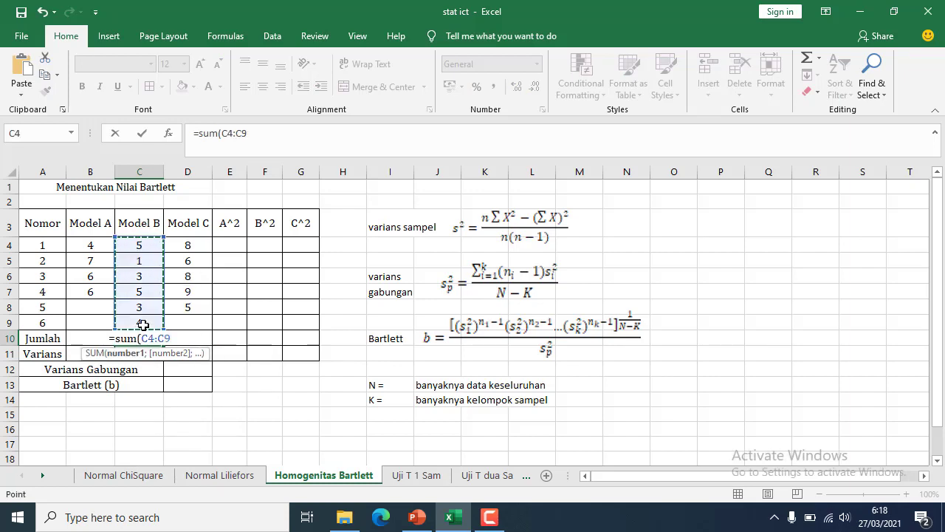
pyautogui.press('Return')
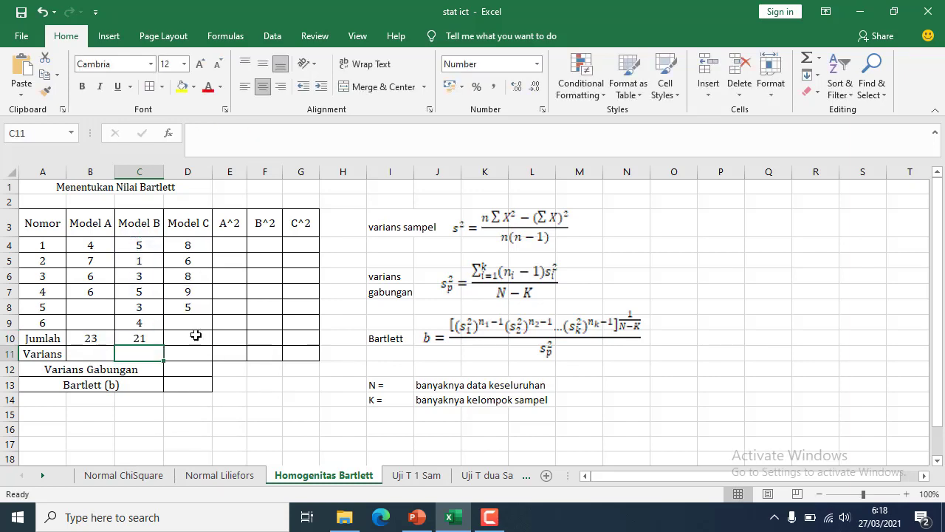
# - Total the Model C values in cell D10 with the formula =SUM(D4:D8)
pyautogui.click(196, 335)
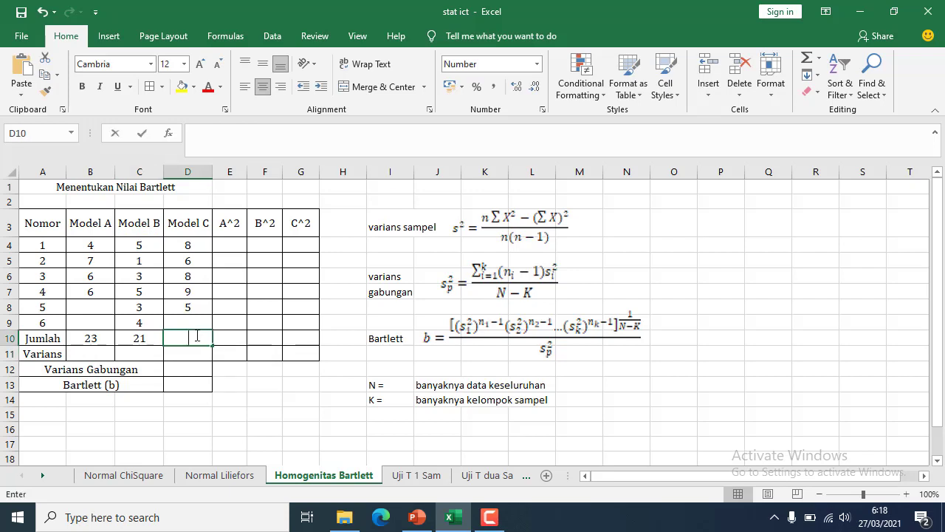
pyautogui.write('=sum(')
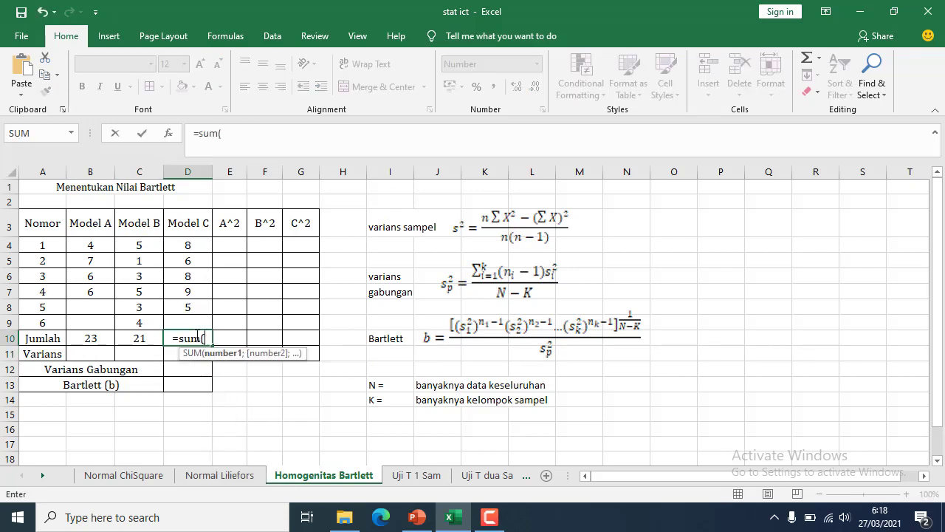
pyautogui.moveTo(195, 245); pyautogui.dragTo(199, 304)
pyautogui.write(')')
pyautogui.press('Return')
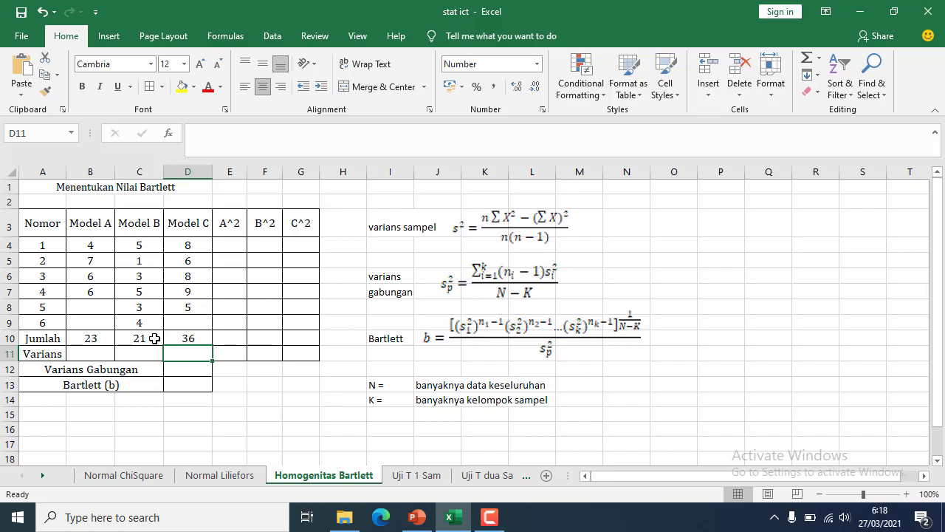
pyautogui.click(204, 335)
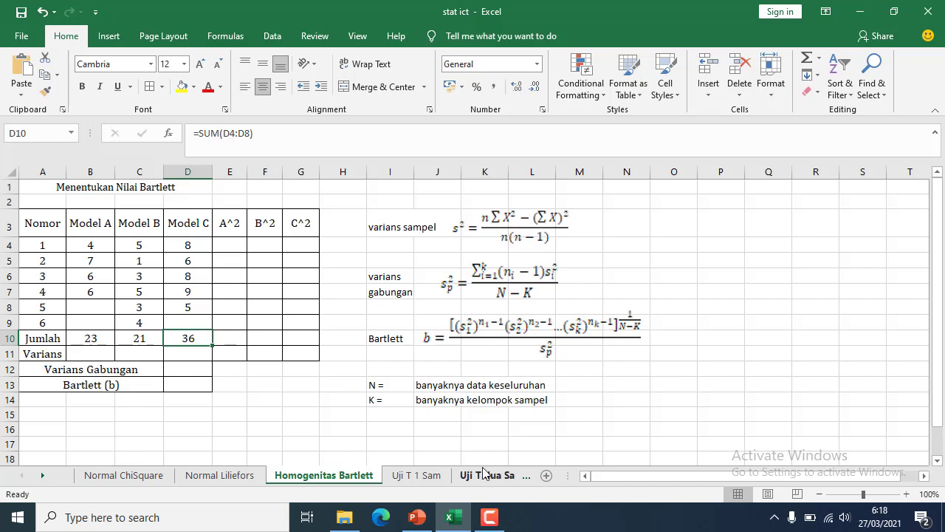
# - Review the homogeneity test steps in the PowerPoint presentation and compare them with the sample variance formula in the Excel sheet
pyautogui.click(417, 517)
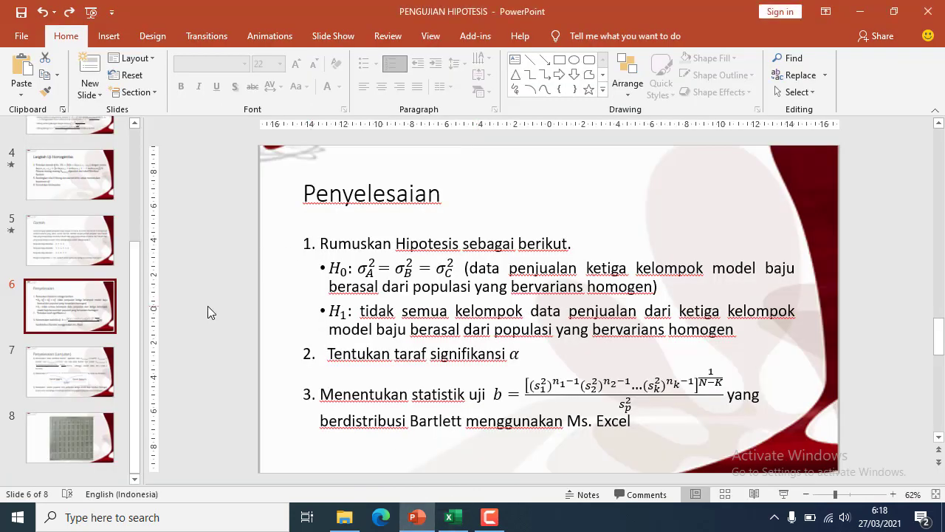
pyautogui.click(79, 242)
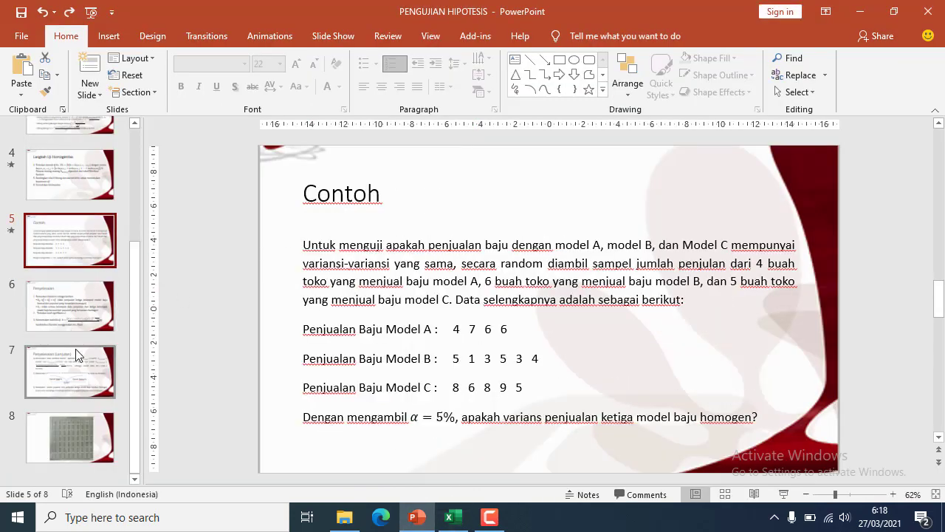
pyautogui.click(103, 193)
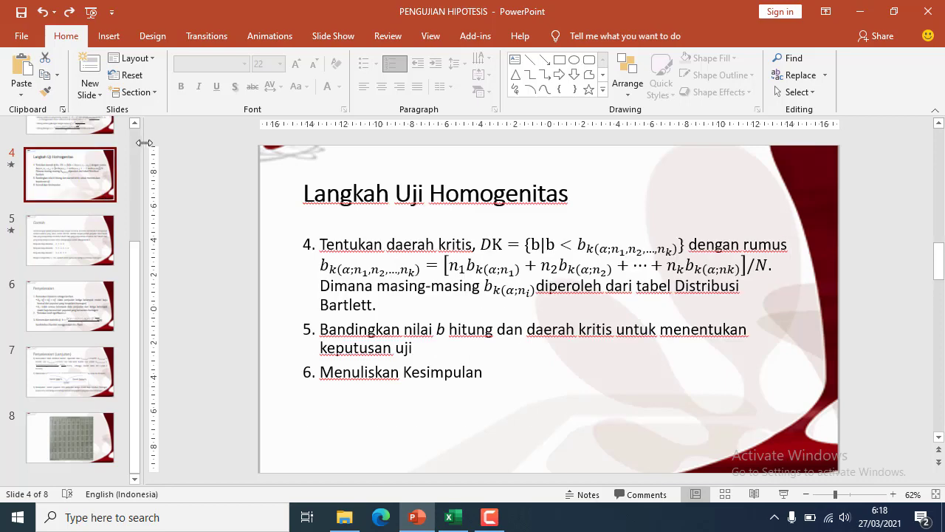
pyautogui.click(109, 131)
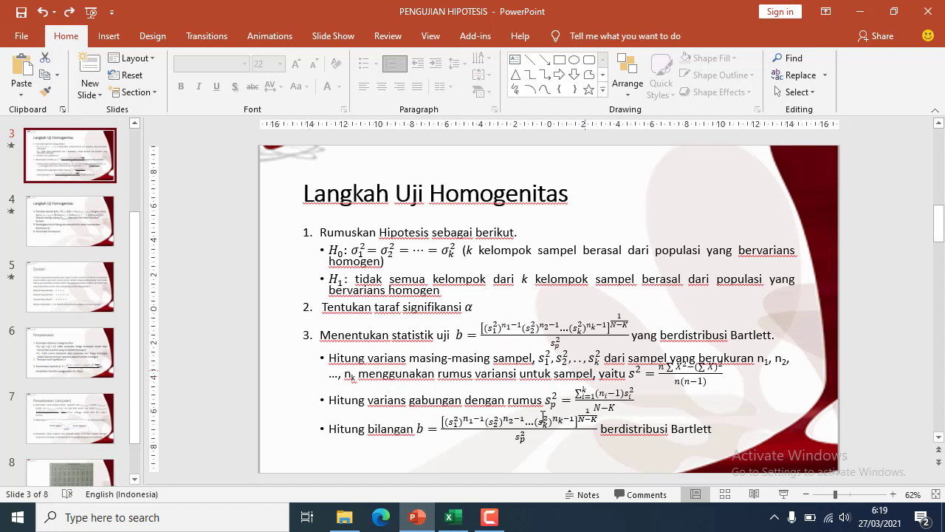
pyautogui.click(449, 517)
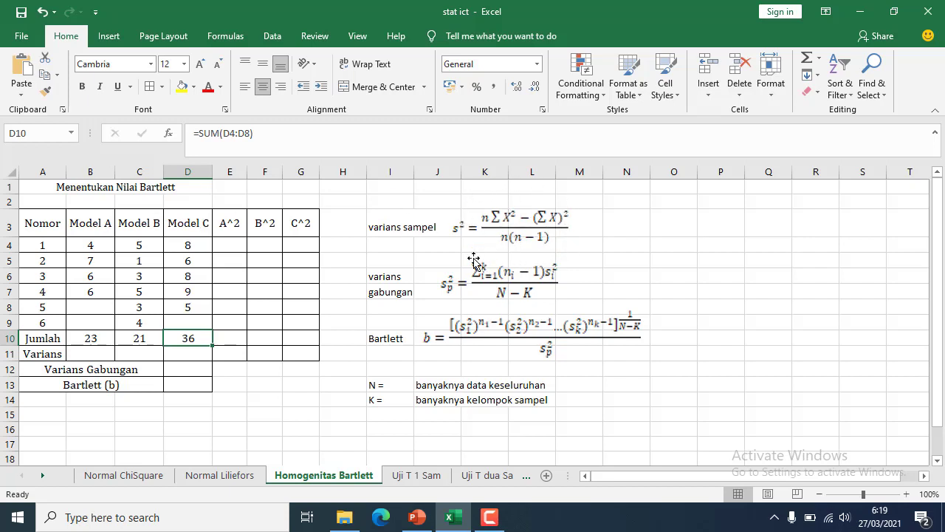
pyautogui.click(544, 233)
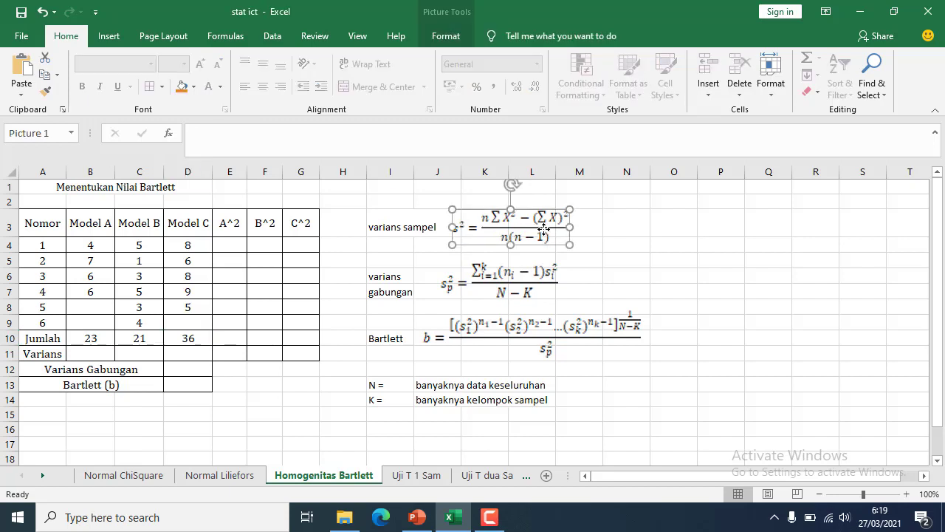
pyautogui.click(600, 230)
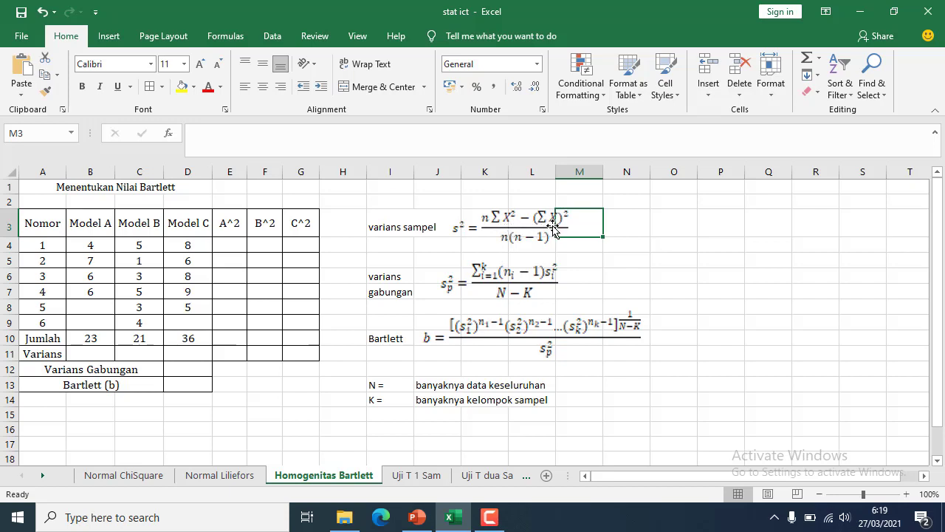
pyautogui.click(649, 217)
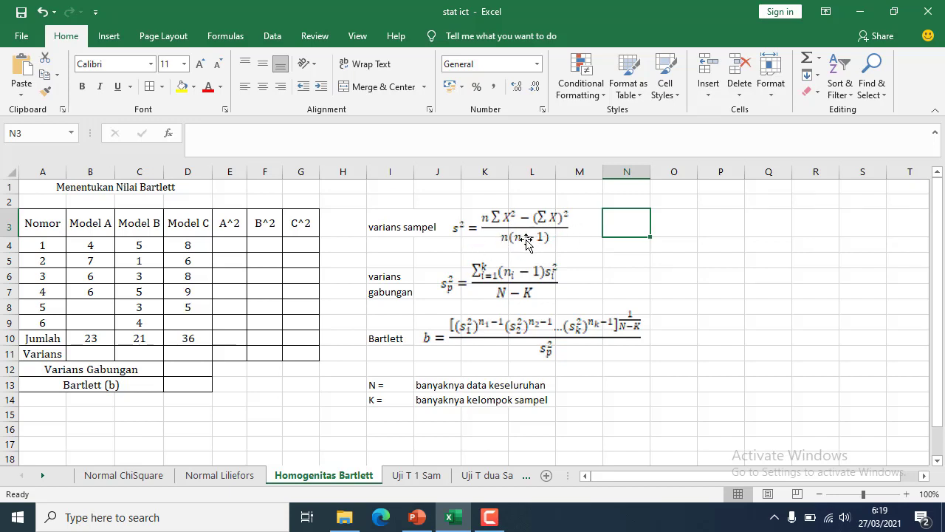
pyautogui.doubleClick(237, 247)
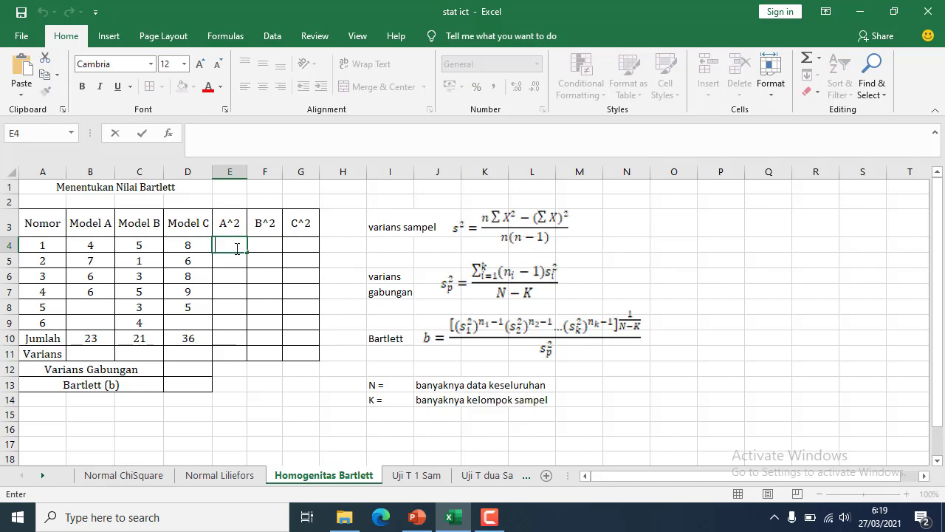
pyautogui.write('=')
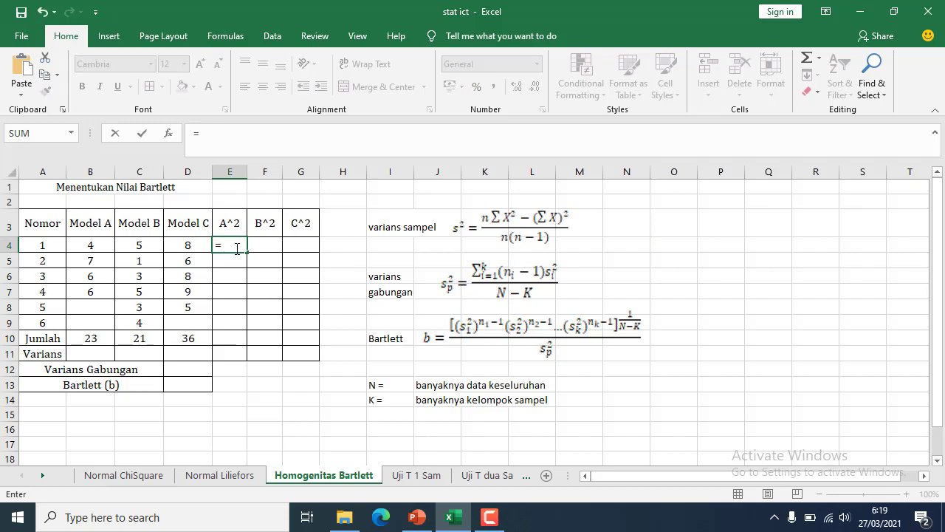
pyautogui.click(491, 519)
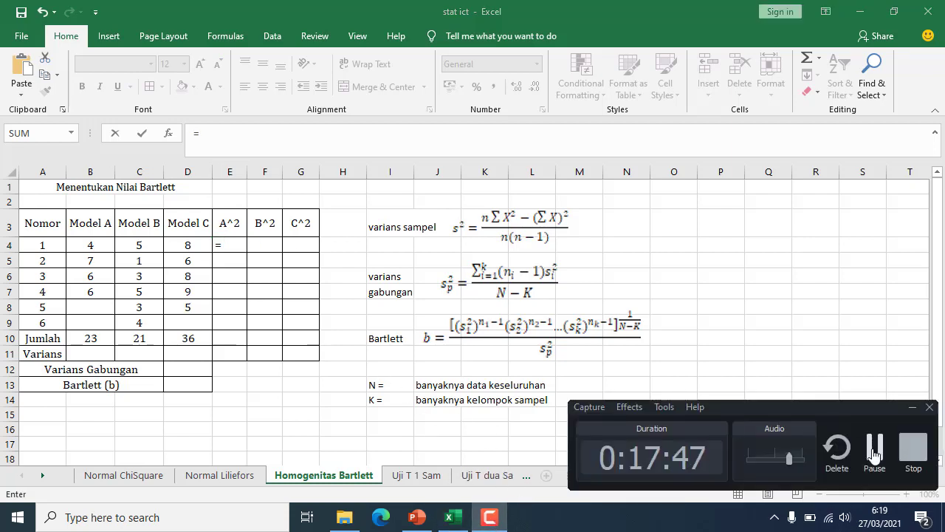
pyautogui.click(895, 448)
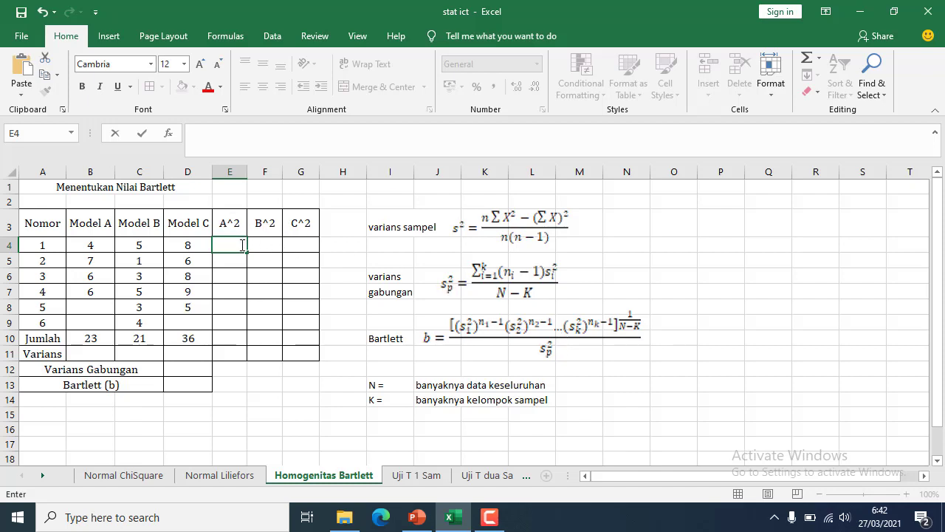
# - Square the Model A values in the A^2 column by entering =B4^2 in E4 and filling it down to E7
pyautogui.write('=')
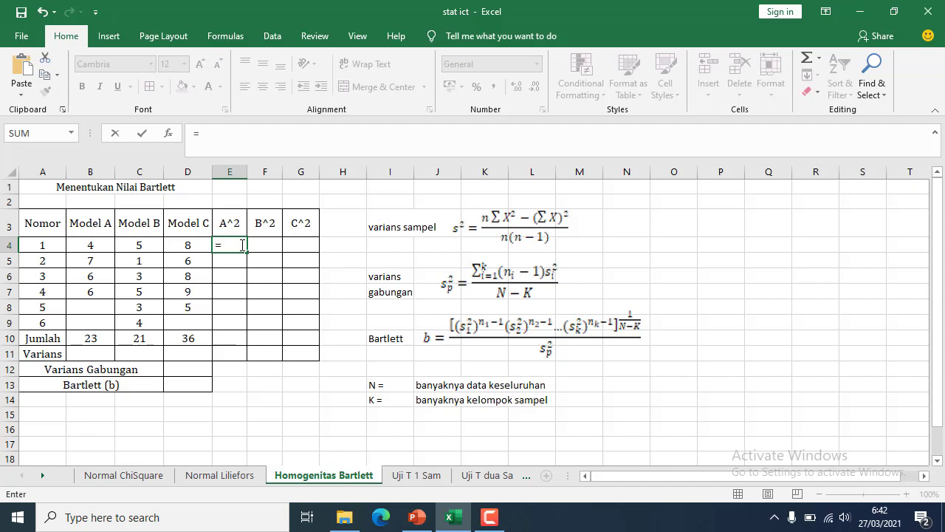
pyautogui.click(105, 247)
pyautogui.write('^2')
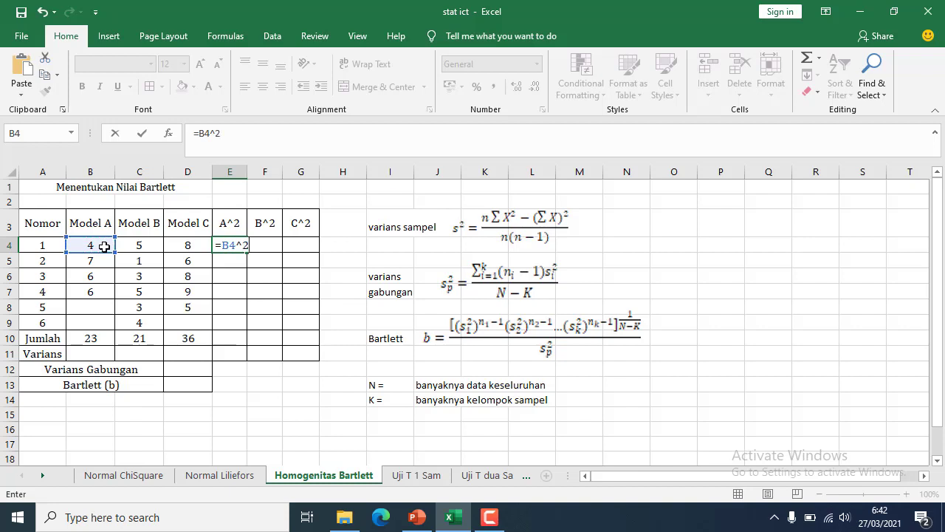
pyautogui.press('Return')
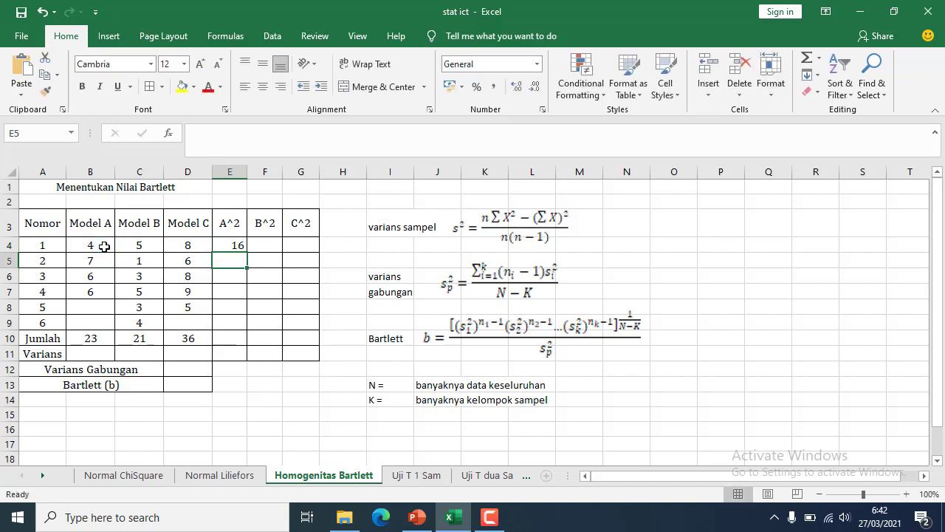
pyautogui.click(241, 247)
pyautogui.moveTo(246, 253); pyautogui.dragTo(242, 294)
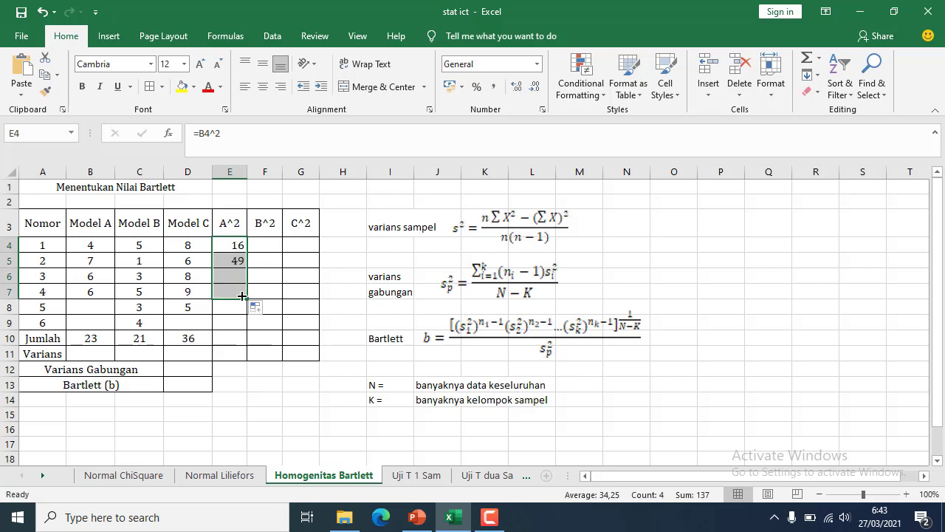
# - Square the Model B values in the B^2 column by entering =C4^2 in F4 and filling it down to F9
pyautogui.click(272, 243)
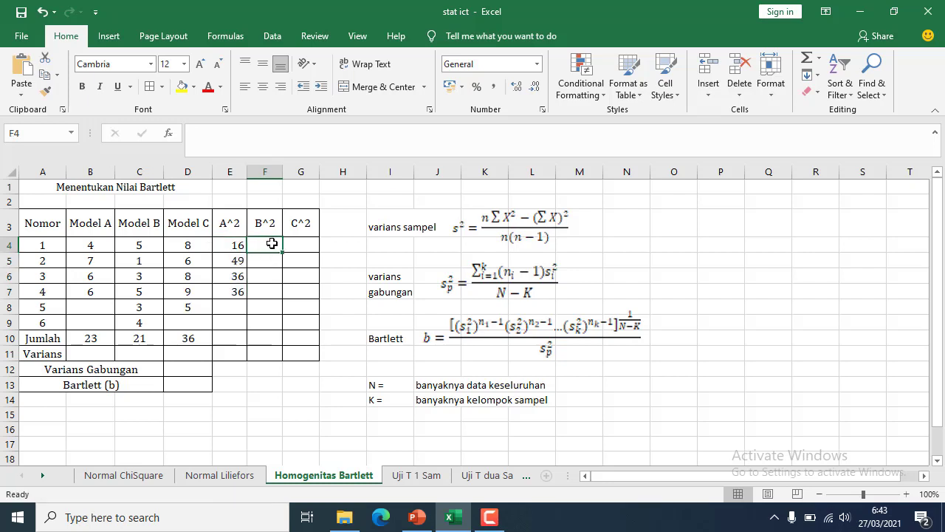
pyautogui.write('=')
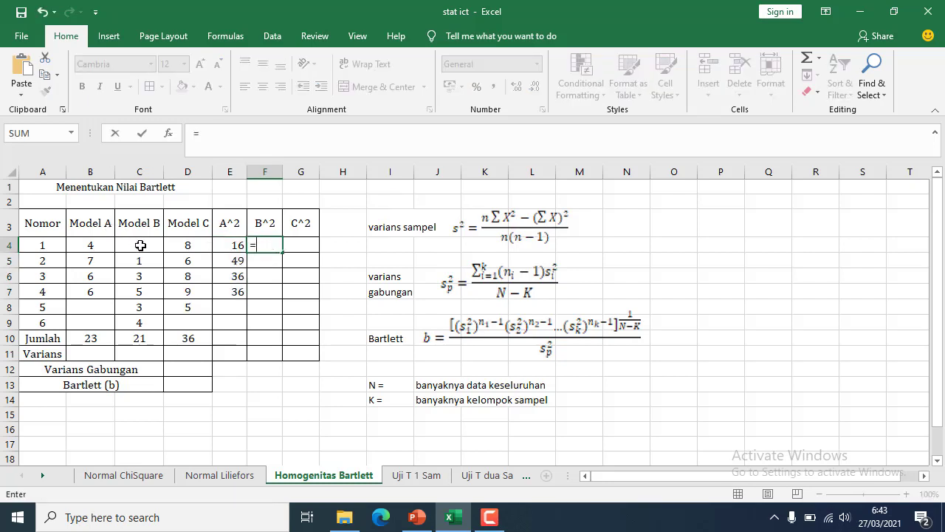
pyautogui.click(149, 247)
pyautogui.write('^2')
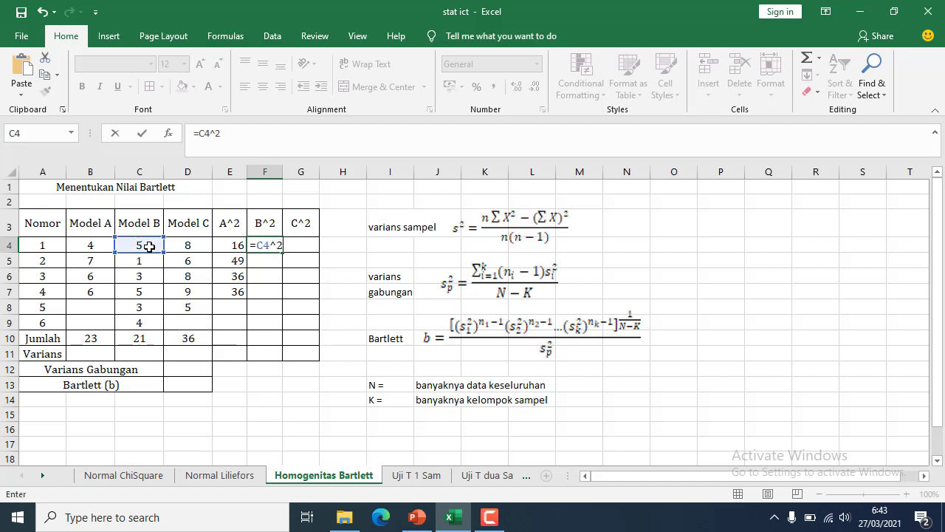
pyautogui.press('Return')
pyautogui.click(266, 242)
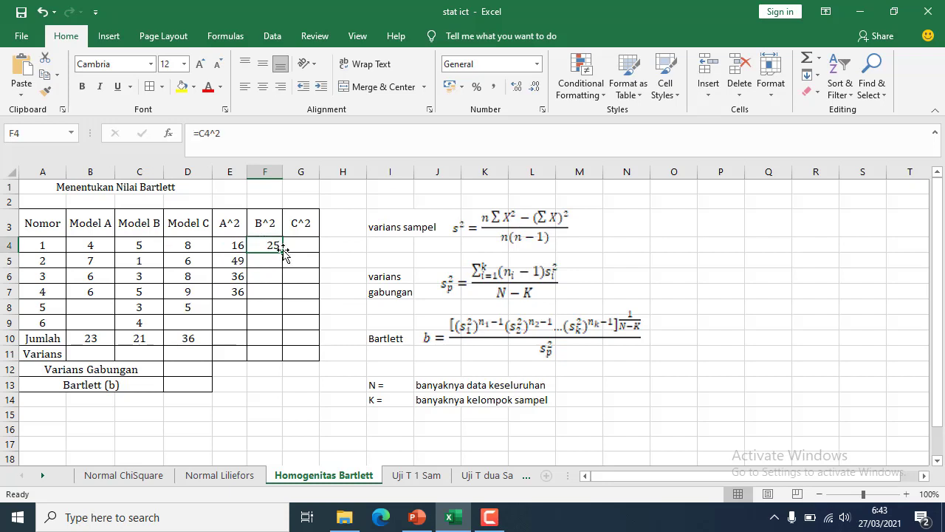
pyautogui.moveTo(283, 252); pyautogui.dragTo(275, 328)
# - Square the Model C values by entering =D4^2 in G4 and filling it down to G8, and centre the squares in E4:G9
pyautogui.click(314, 249)
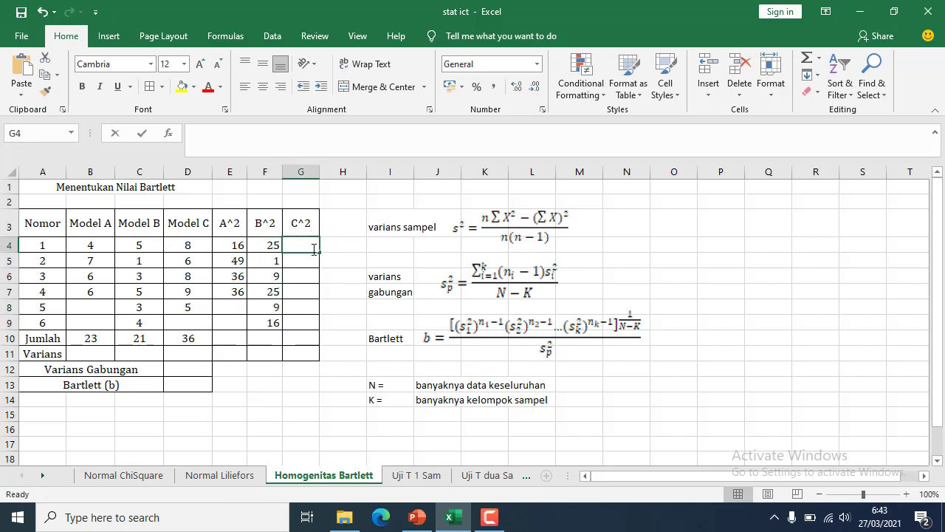
pyautogui.write('=')
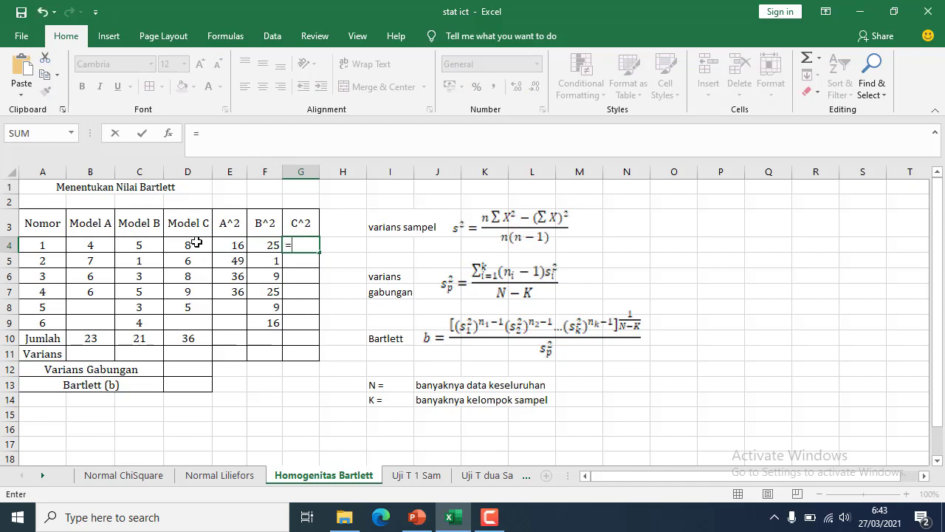
pyautogui.click(196, 242)
pyautogui.write('^2')
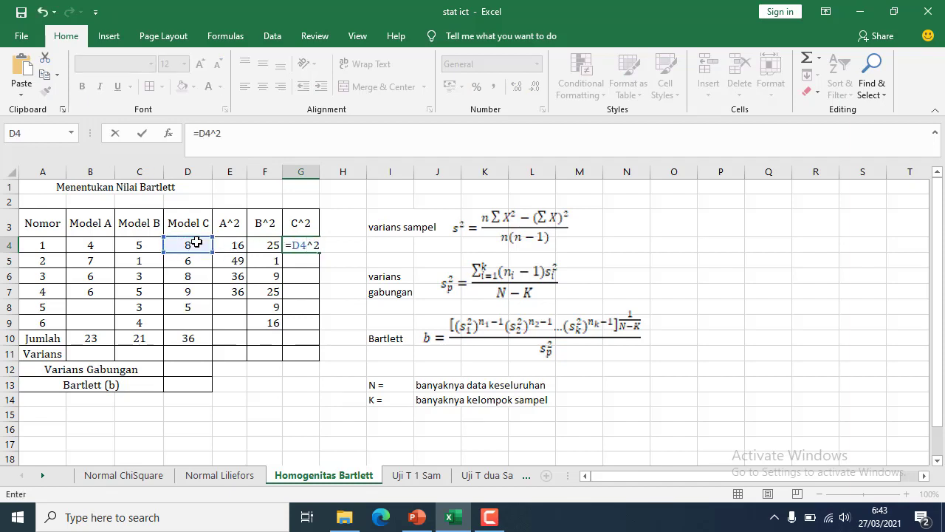
pyautogui.press('Return')
pyautogui.click(301, 244)
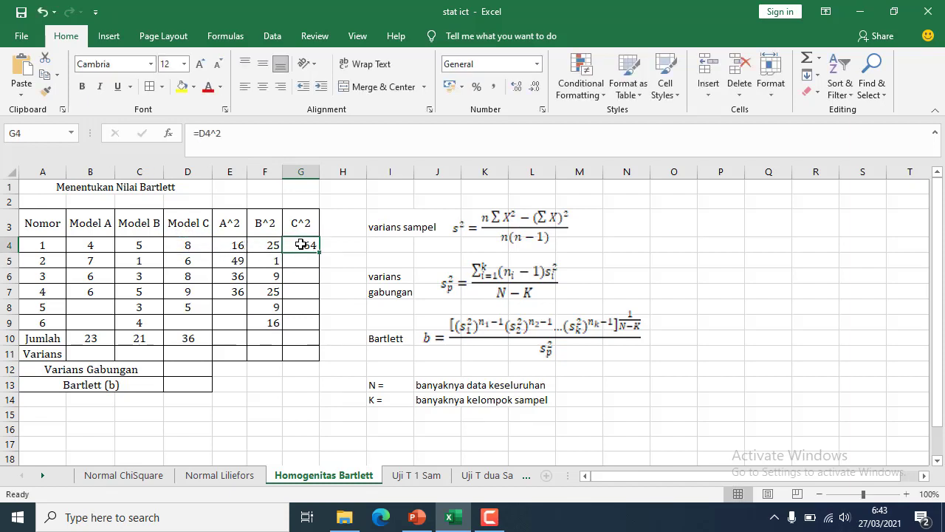
pyautogui.moveTo(319, 252); pyautogui.dragTo(316, 315)
pyautogui.moveTo(229, 245); pyautogui.dragTo(304, 322)
pyautogui.click(262, 87)
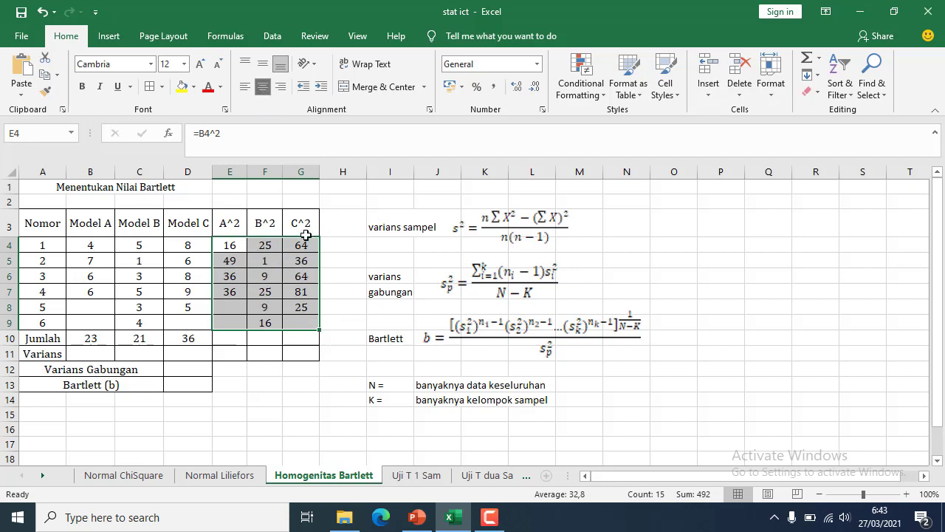
# - Total the A^2 values in cell E10 with a SUM of E4:E7
pyautogui.click(234, 338)
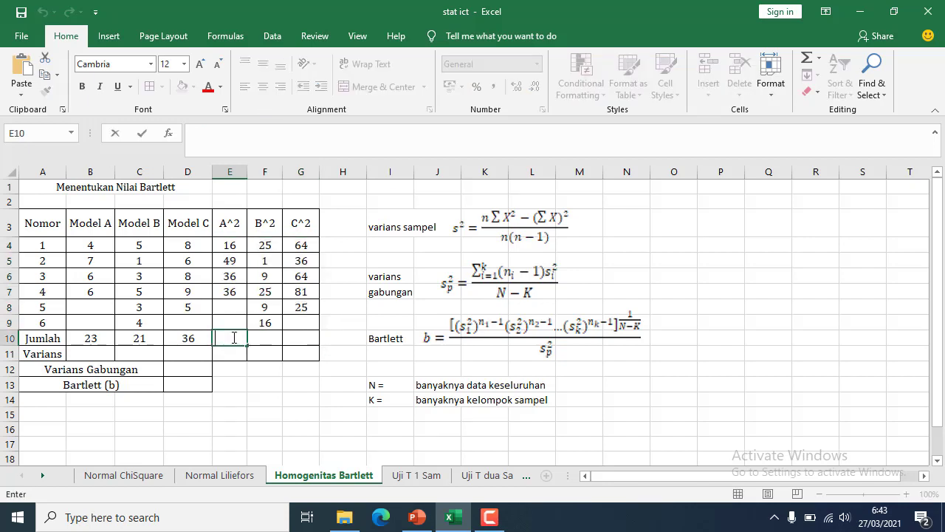
pyautogui.write('=sum(')
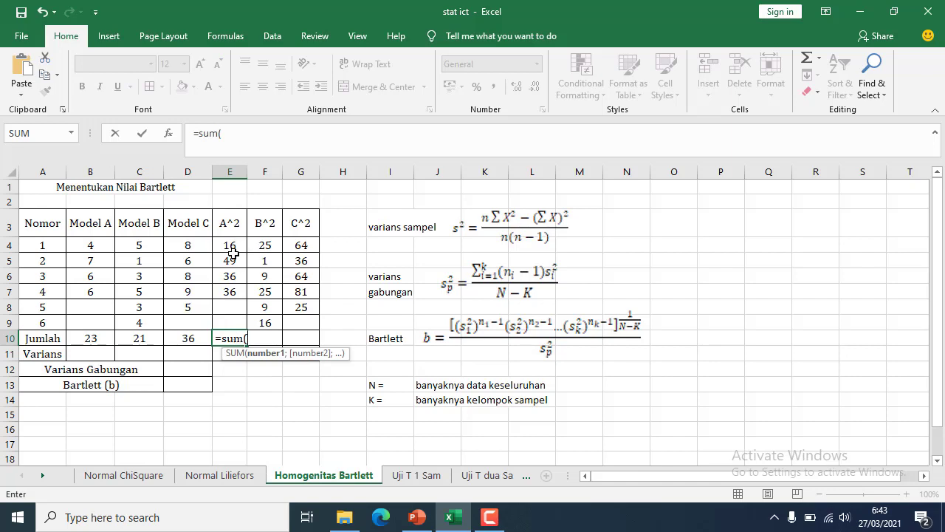
pyautogui.click(490, 517)
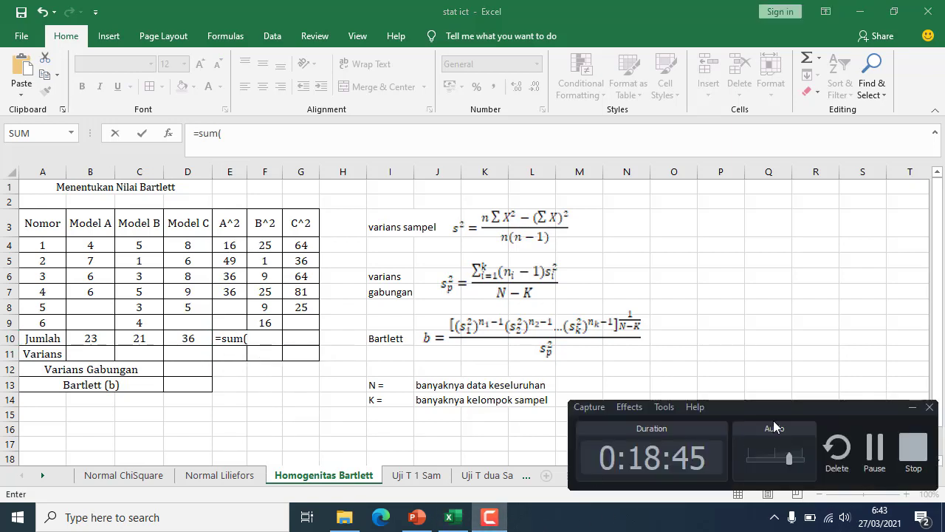
pyautogui.click(489, 516)
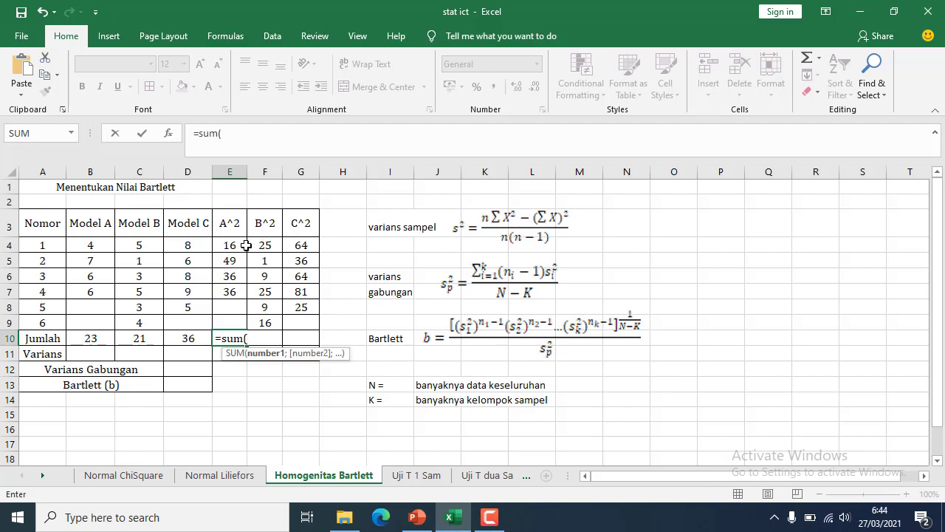
pyautogui.moveTo(239, 245); pyautogui.dragTo(237, 292)
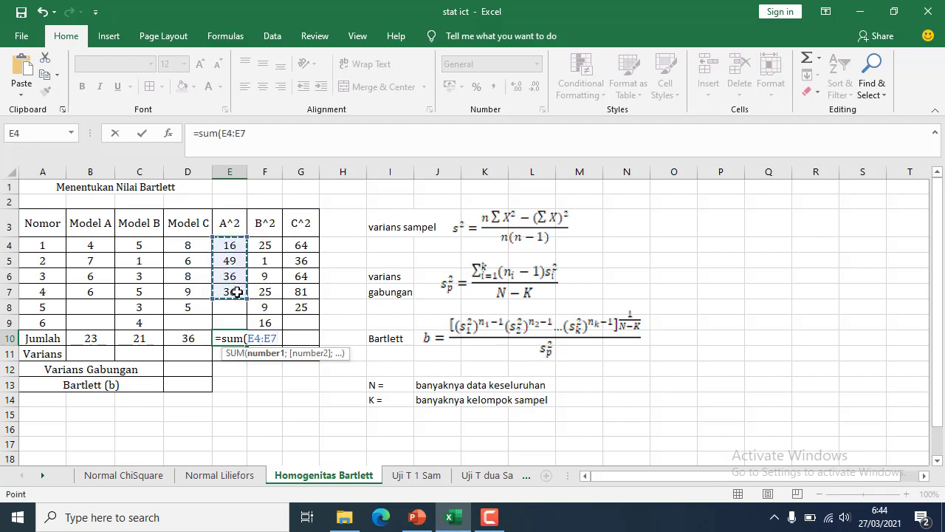
pyautogui.press('Return')
# - Total the B^2 values in cell F10 with a SUM of F4:F9
pyautogui.click(271, 336)
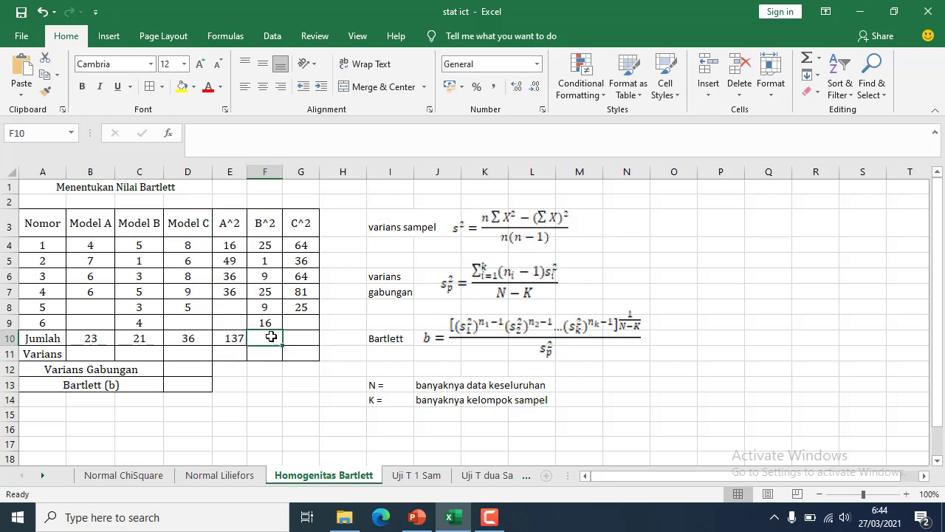
pyautogui.write('=sum(')
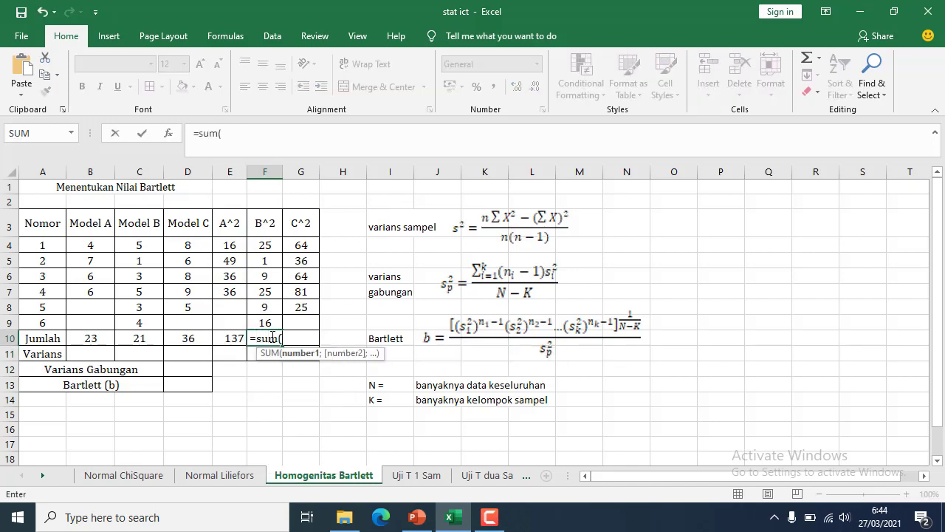
pyautogui.moveTo(265, 245); pyautogui.dragTo(264, 319)
pyautogui.write(')')
pyautogui.press('Return')
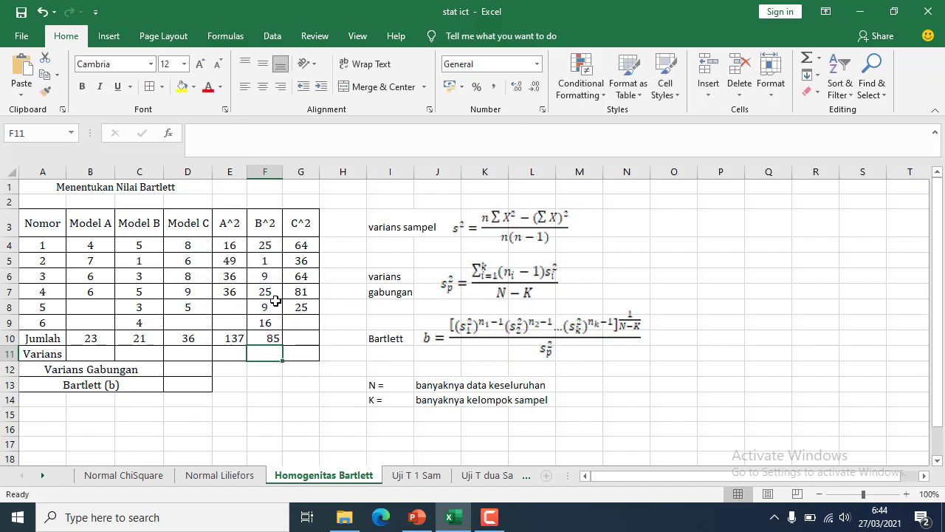
# - Total the C^2 values in cell G10 with a SUM of G4:G8
pyautogui.click(314, 338)
pyautogui.write('=')
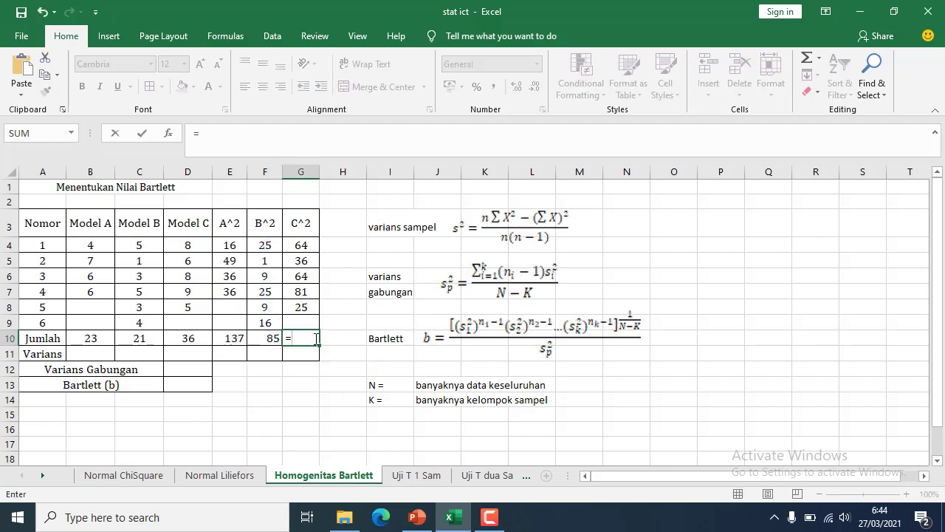
pyautogui.write('sum(')
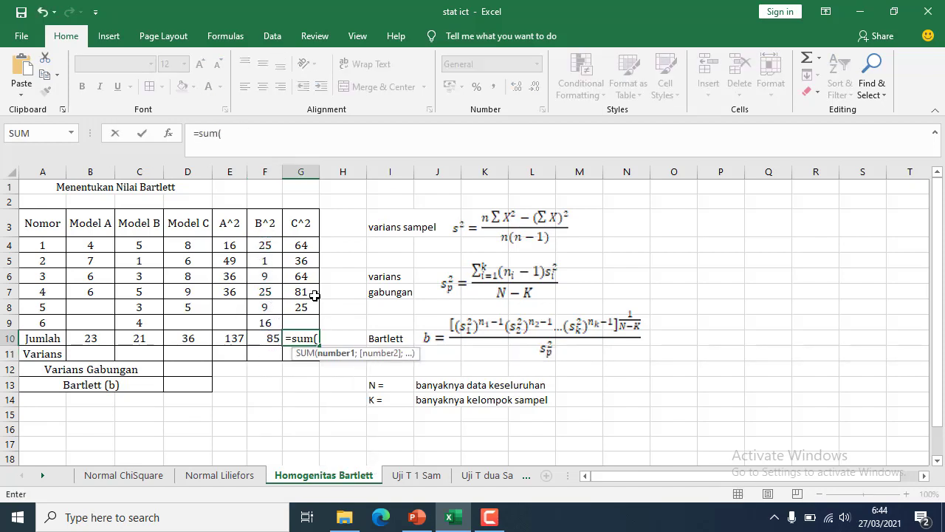
pyautogui.moveTo(310, 243); pyautogui.dragTo(305, 309)
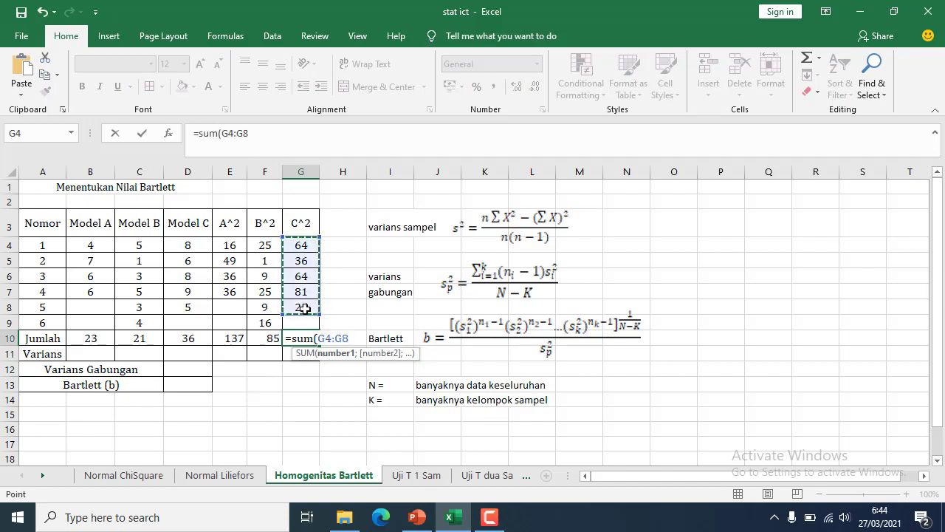
pyautogui.press('Return')
# - Centre the contents of the Jumlah and Varians rows across B10:G11
pyautogui.click(103, 341)
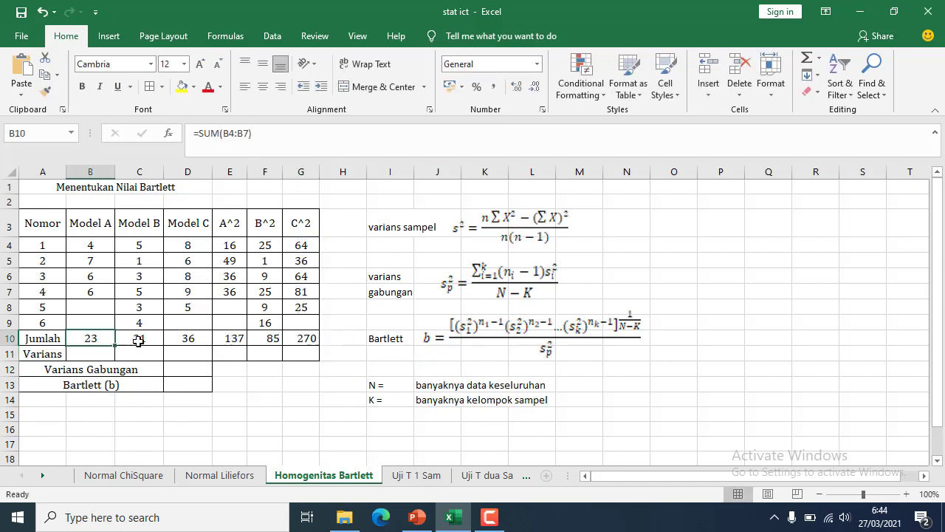
pyautogui.moveTo(138, 341); pyautogui.dragTo(306, 356)
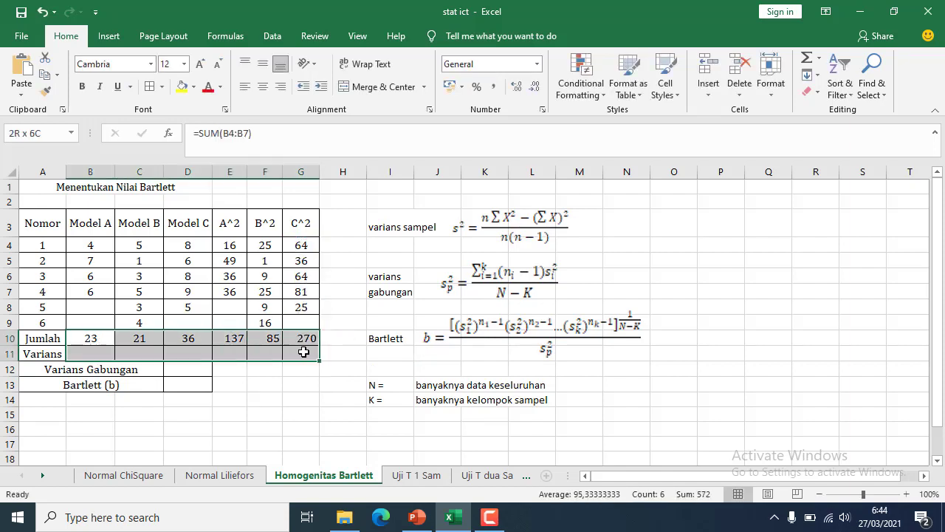
pyautogui.click(262, 87)
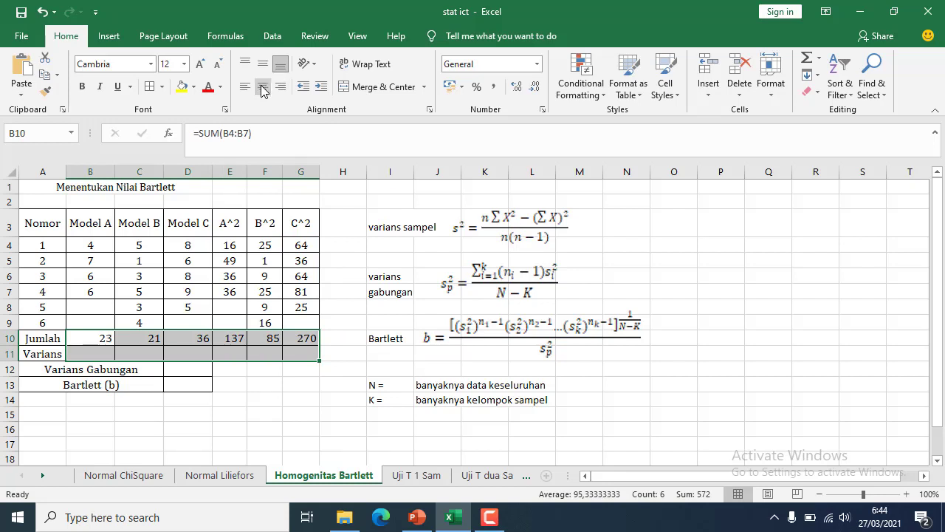
# - Begin the Model A variance formula in E11 with the numerator (4*E10)-(B10^2), including a closing parenthesis for the whole numerator
pyautogui.click(228, 349)
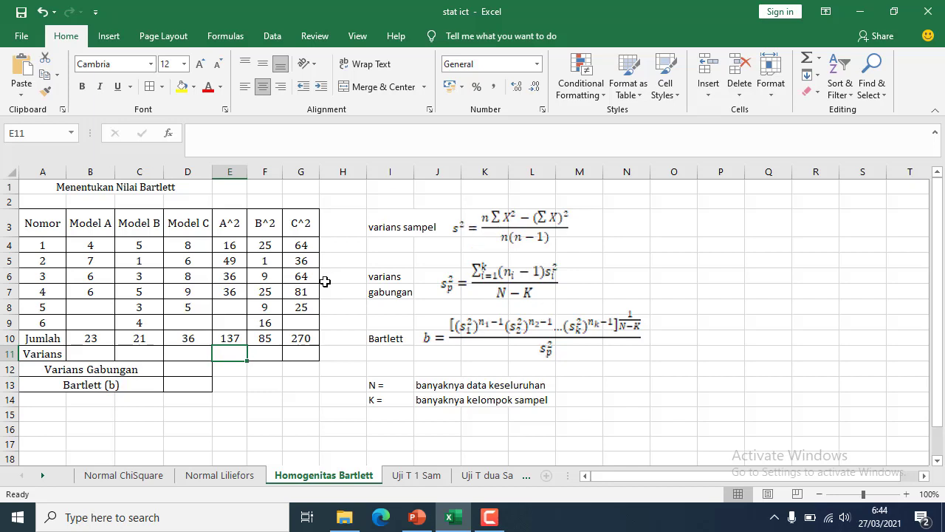
pyautogui.write('=')
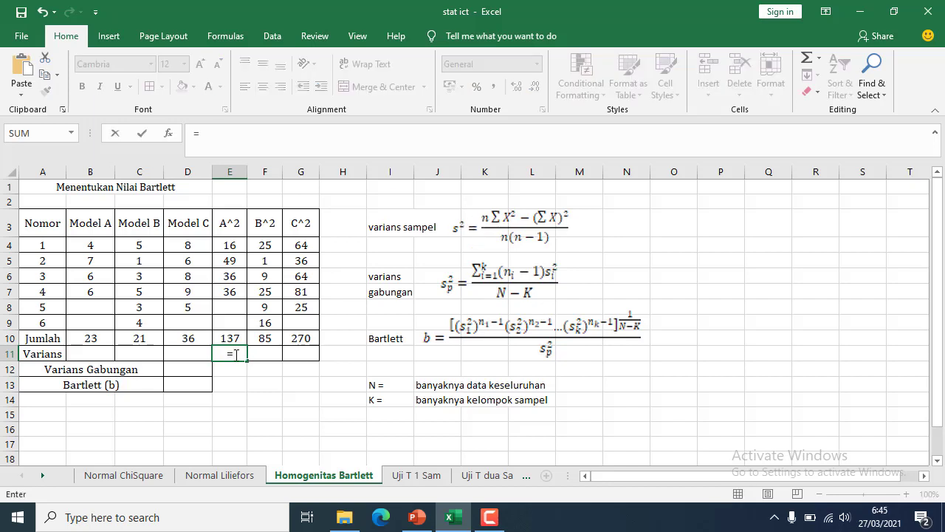
pyautogui.write('(4*')
pyautogui.click(241, 337)
pyautogui.write(')-')
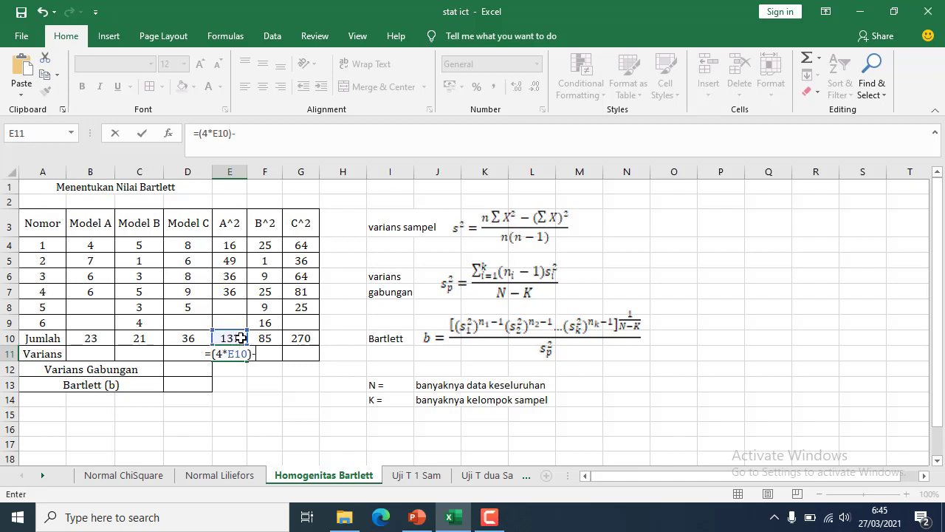
pyautogui.write('(')
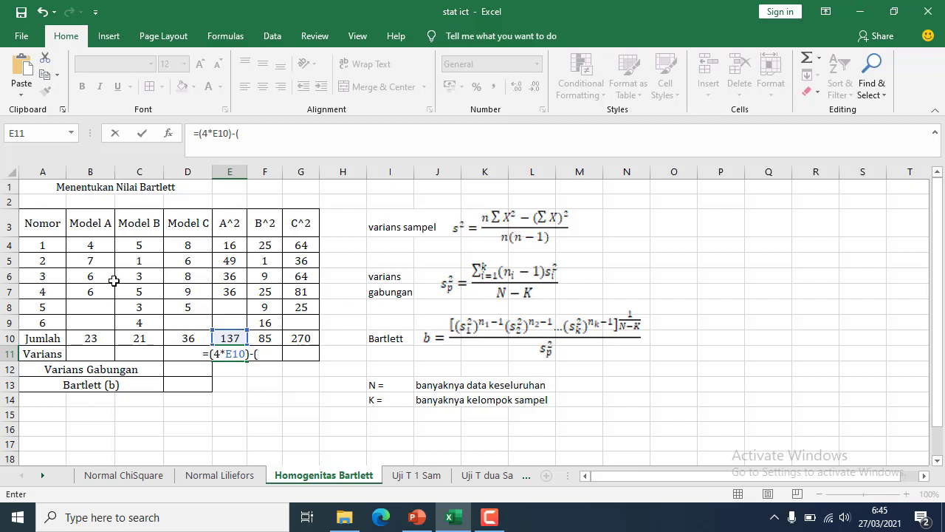
pyautogui.click(100, 338)
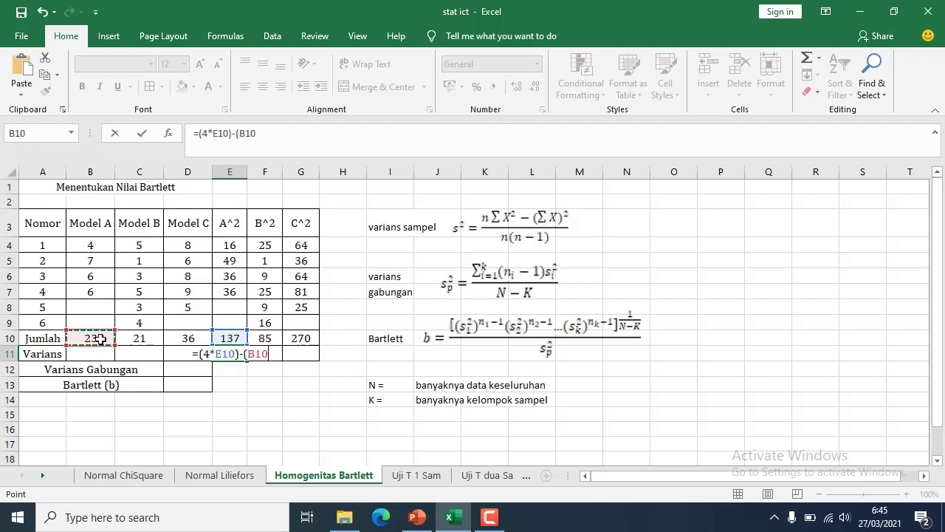
pyautogui.write('^2')
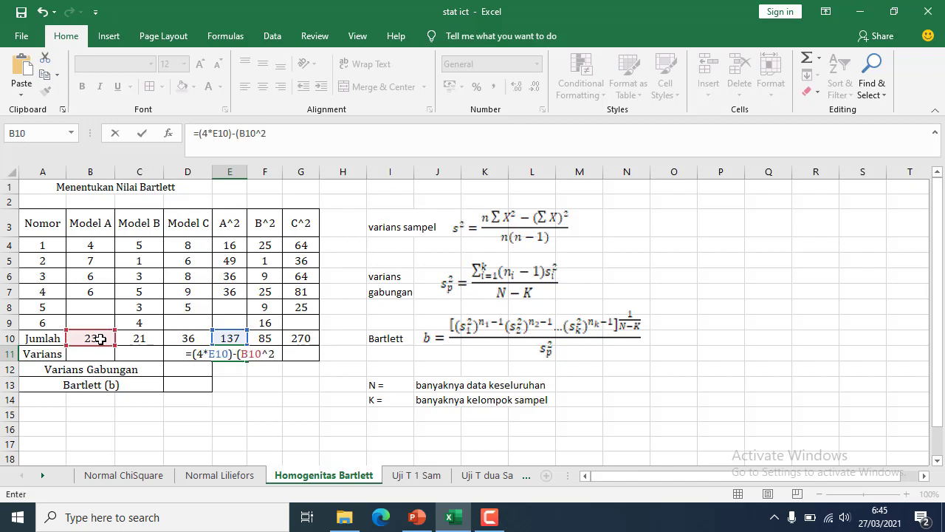
pyautogui.write('))')
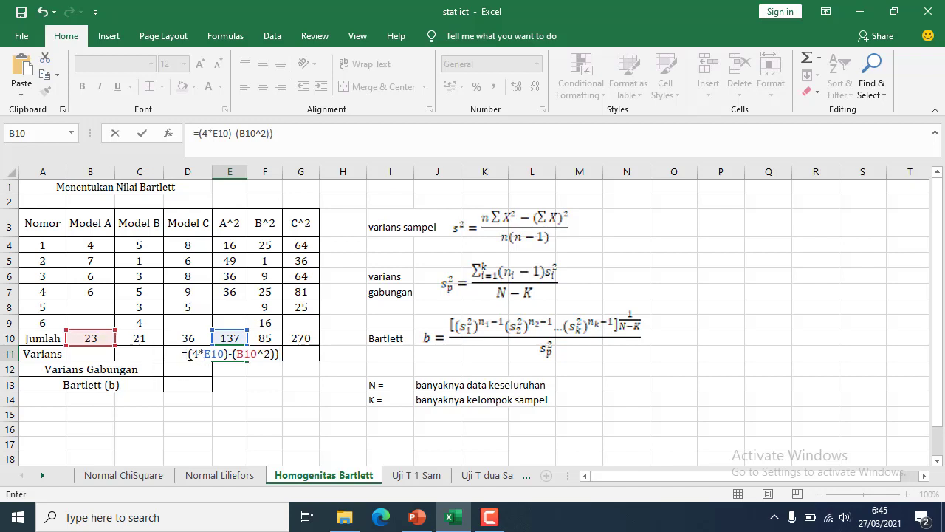
# - Complete the Model A variance formula in E11 as =((4*E10)-(B10^2))/(4*3)
pyautogui.click(190, 354)
pyautogui.write('(')
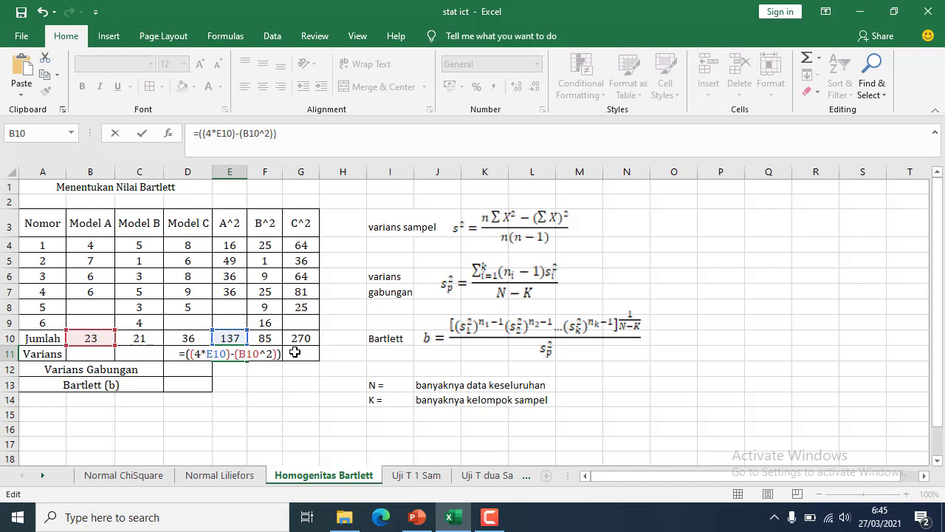
pyautogui.write('/')
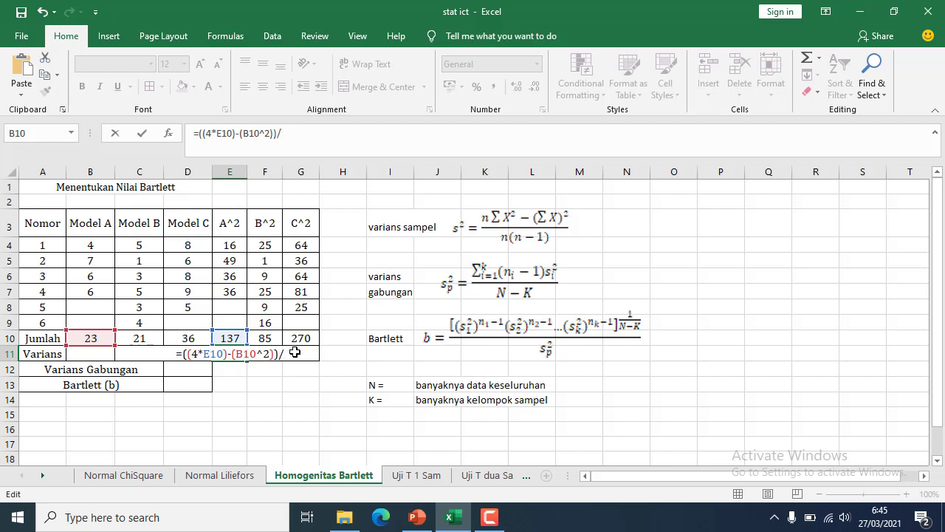
pyautogui.write('(4')
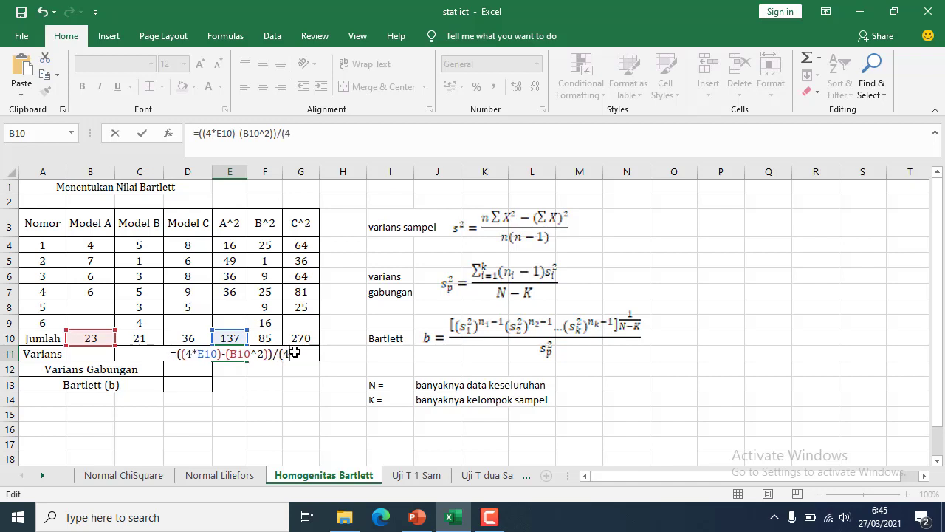
pyautogui.write('*3')
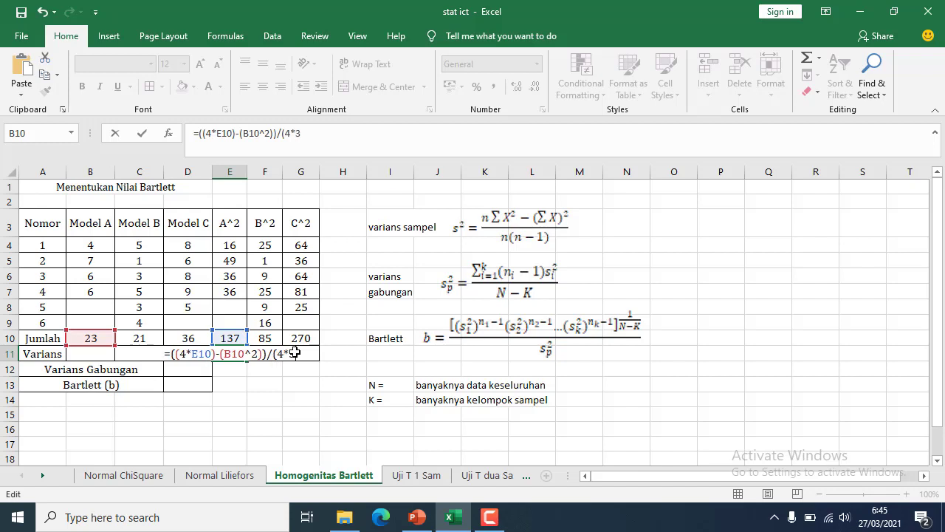
pyautogui.write(')')
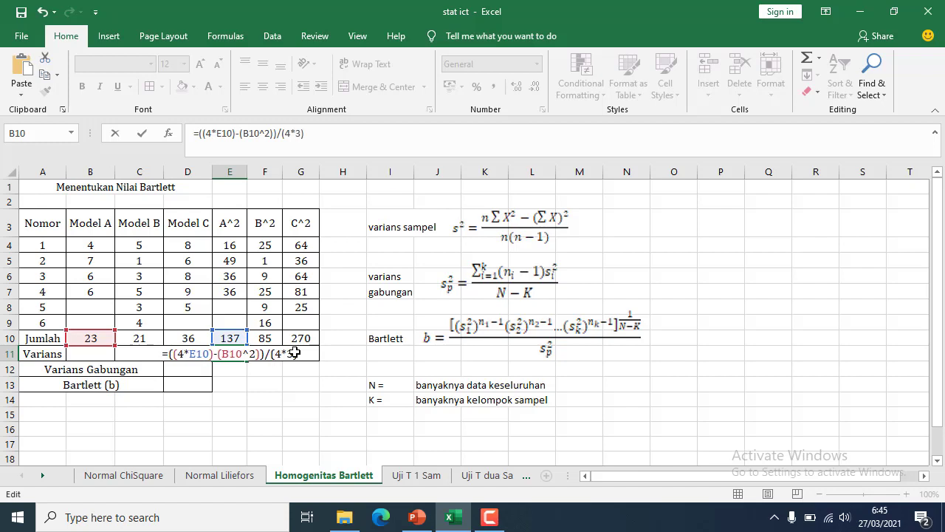
pyautogui.press('Return')
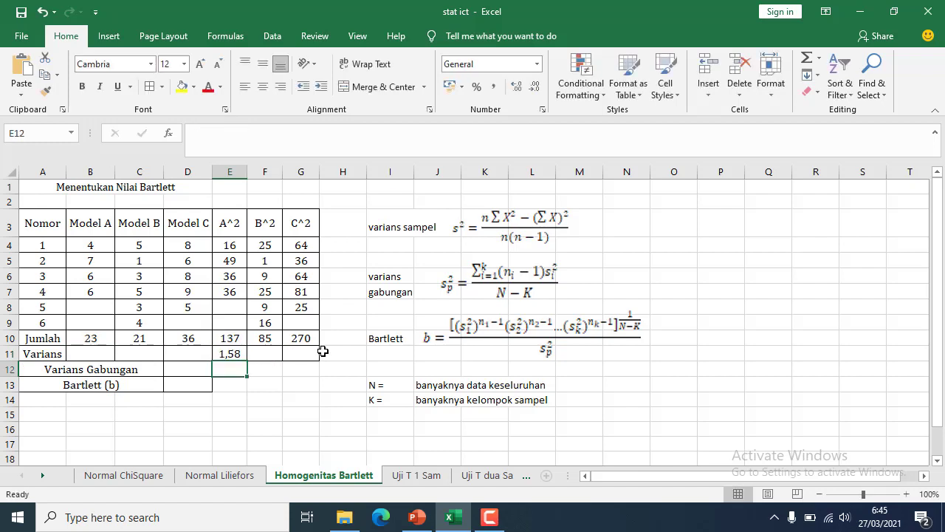
pyautogui.click(238, 354)
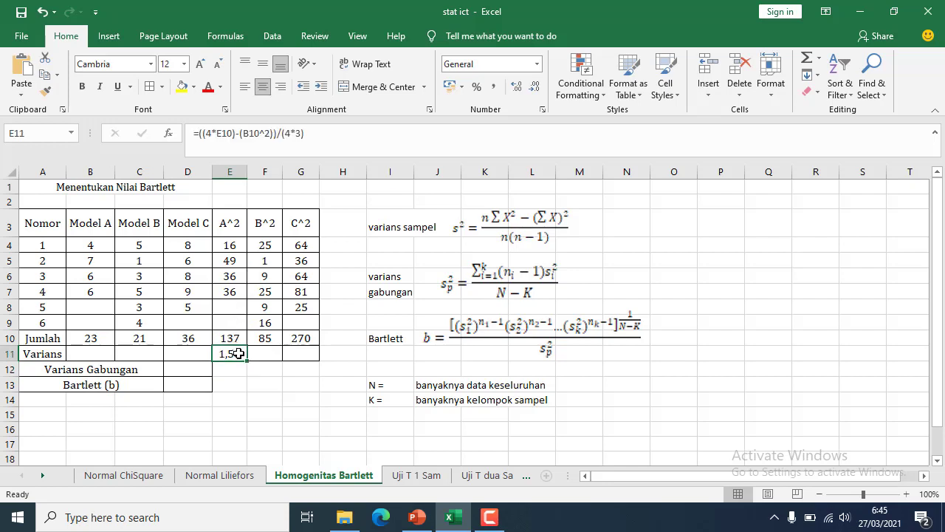
# - Compute the Model A sample variance in B11 with a VAR.S of B4:B7
pyautogui.click(106, 351)
pyautogui.write('=')
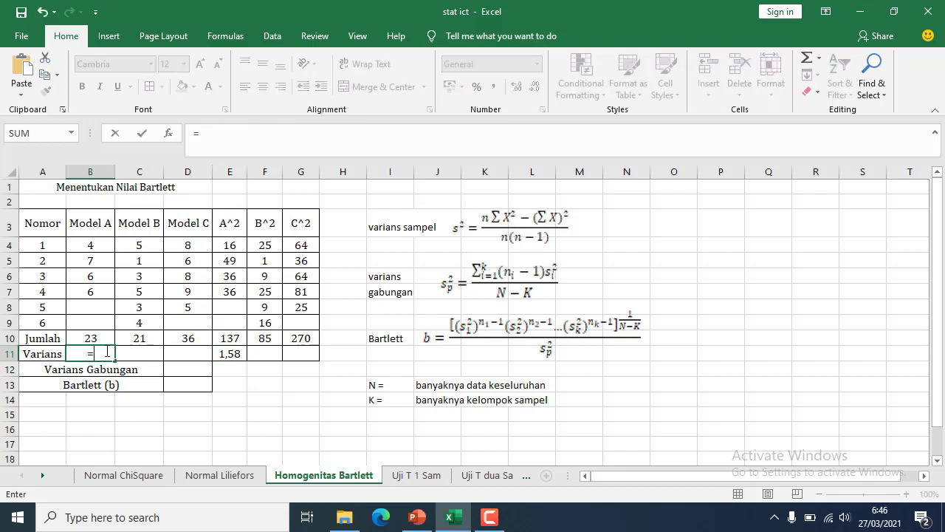
pyautogui.write('var.s')
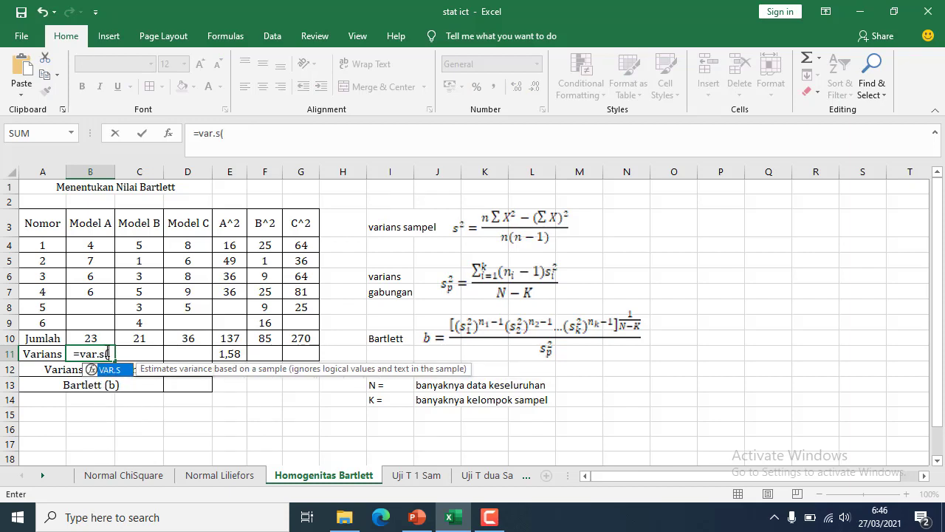
pyautogui.write('(')
pyautogui.click(102, 242)
pyautogui.moveTo(101, 243); pyautogui.dragTo(96, 291)
pyautogui.write(')')
pyautogui.press('Return')
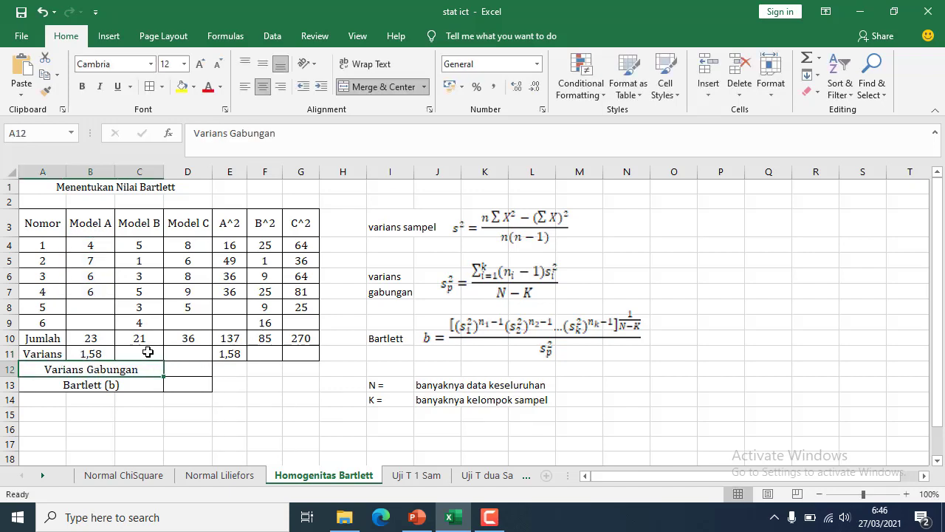
# - Begin the Model B variance formula in F11 with the numerator (6*F10)-(C10^2), including a closing parenthesis for the whole numerator
pyautogui.click(147, 353)
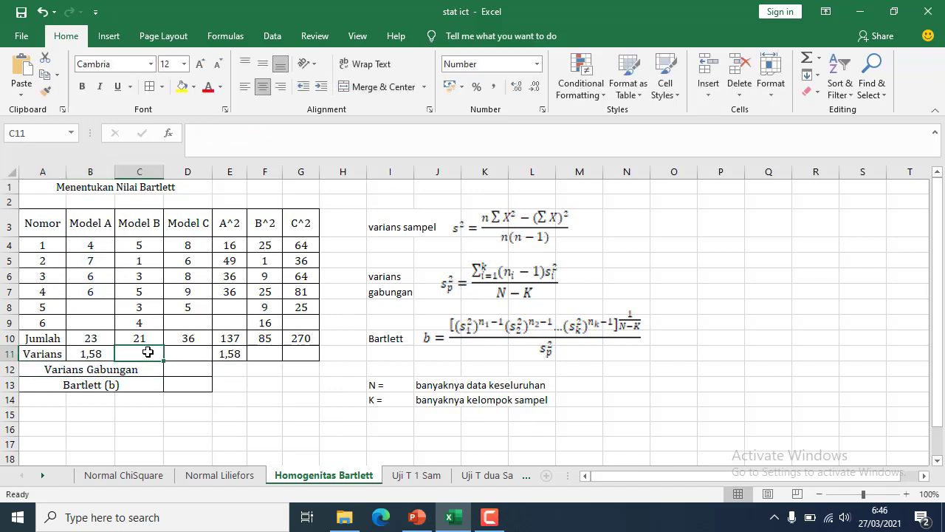
pyautogui.click(260, 355)
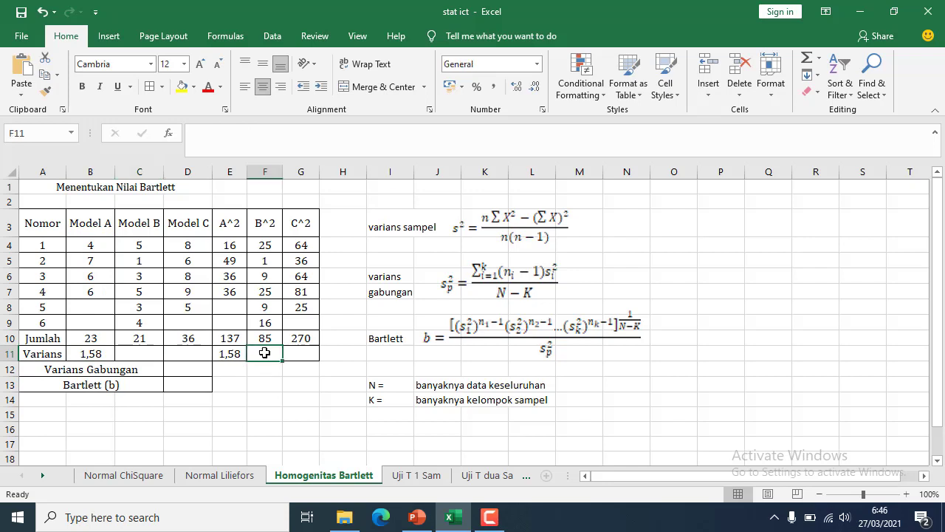
pyautogui.write('=')
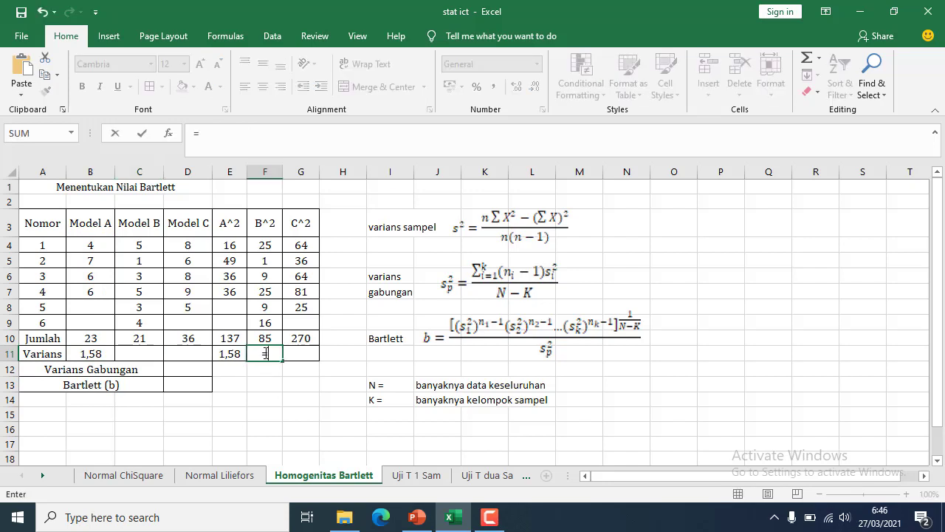
pyautogui.write('(6*')
pyautogui.click(274, 337)
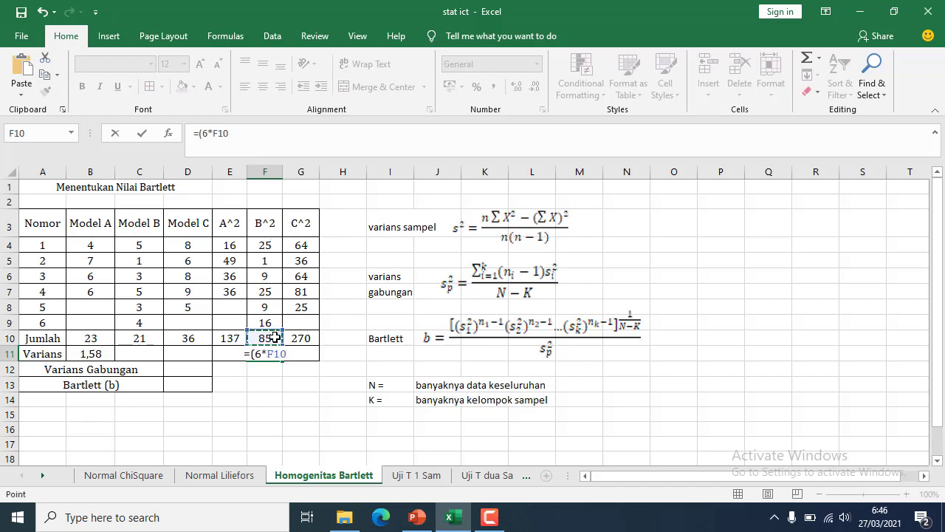
pyautogui.write(')-(')
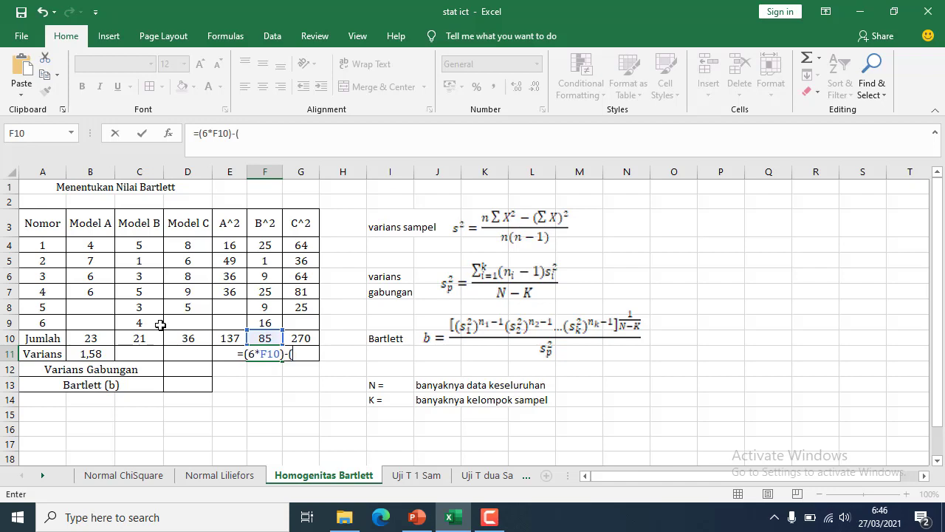
pyautogui.click(142, 337)
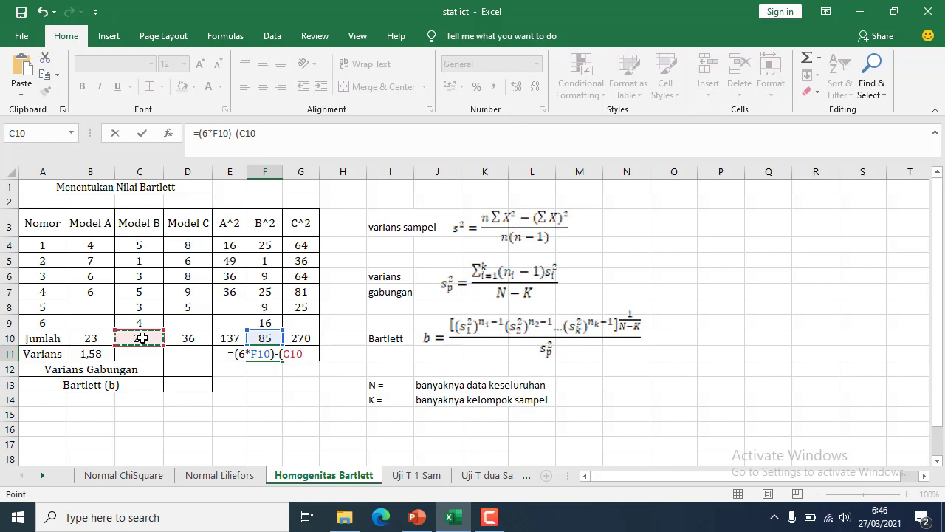
pyautogui.write('^2))')
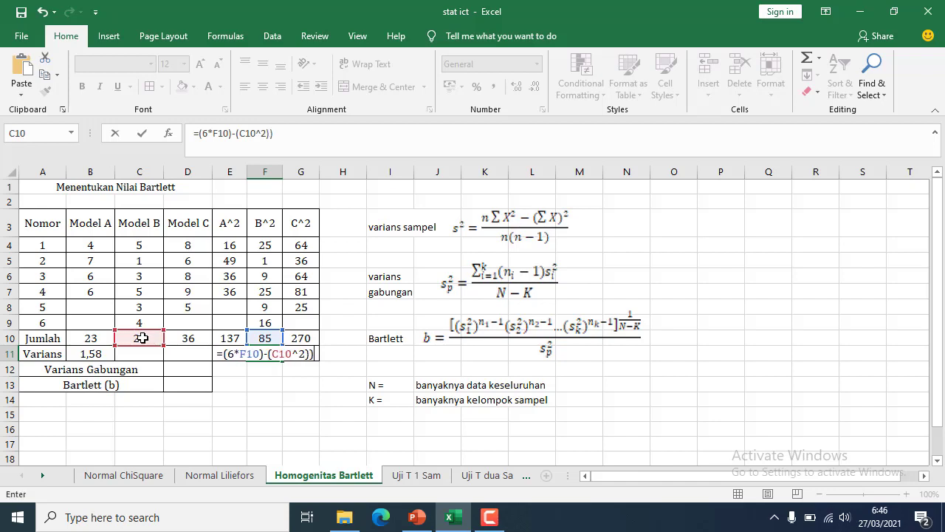
# - Complete the Model B variance formula in F11 as =((6*F10)-(C10^2))/(6*5)
pyautogui.click(201, 135)
pyautogui.write('(')
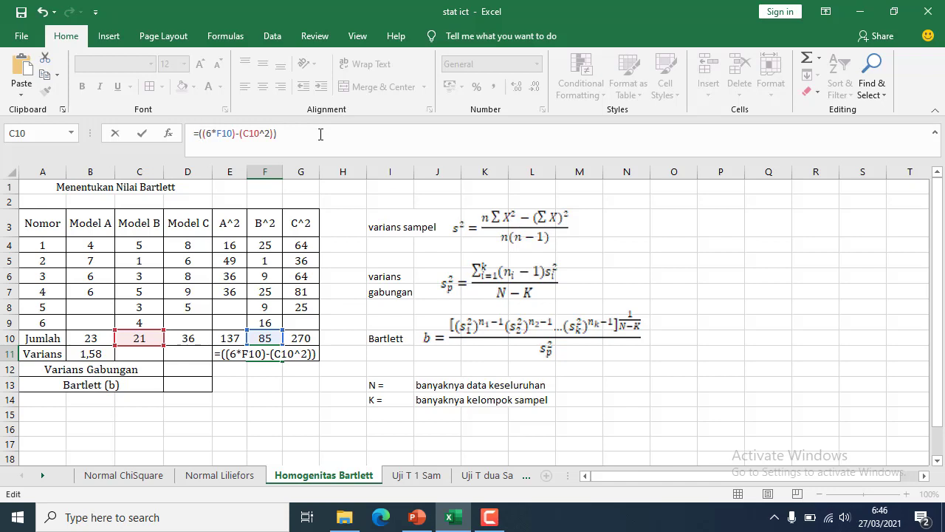
pyautogui.write('/(')
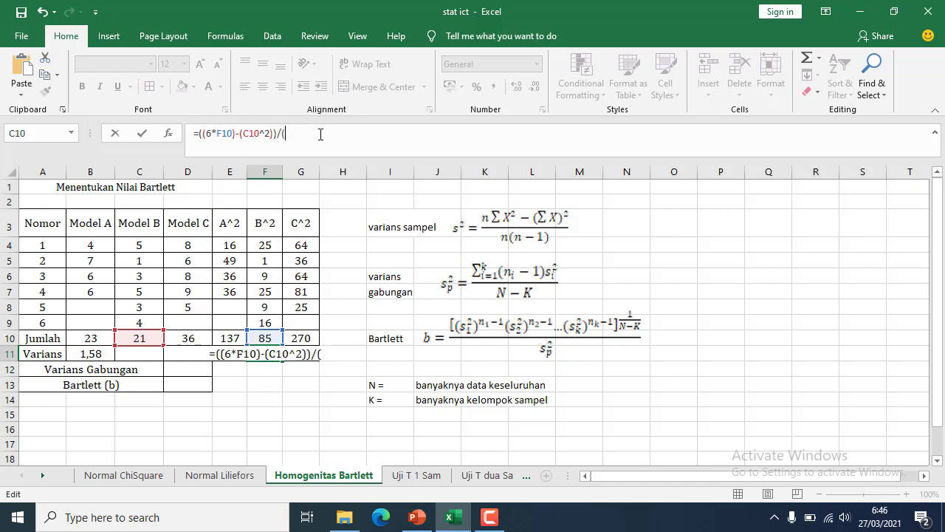
pyautogui.write('6*')
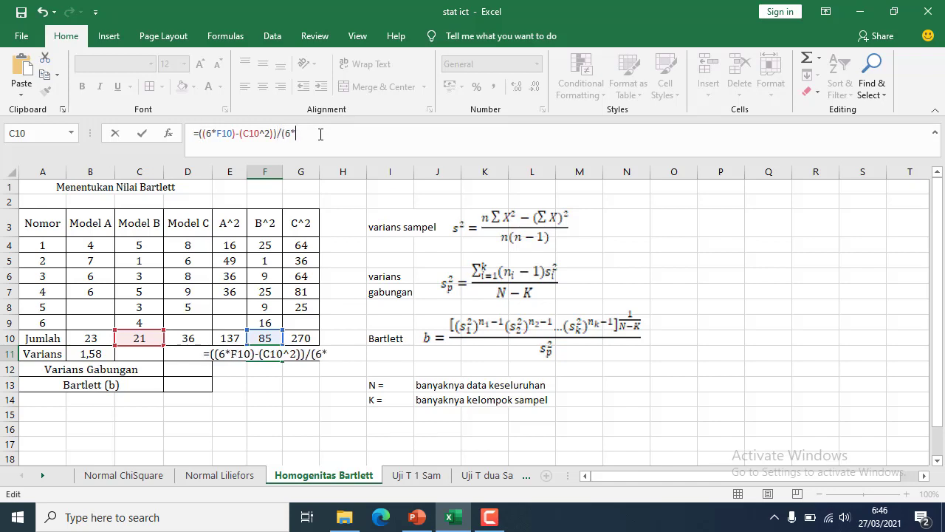
pyautogui.write('5)')
pyautogui.press('Return')
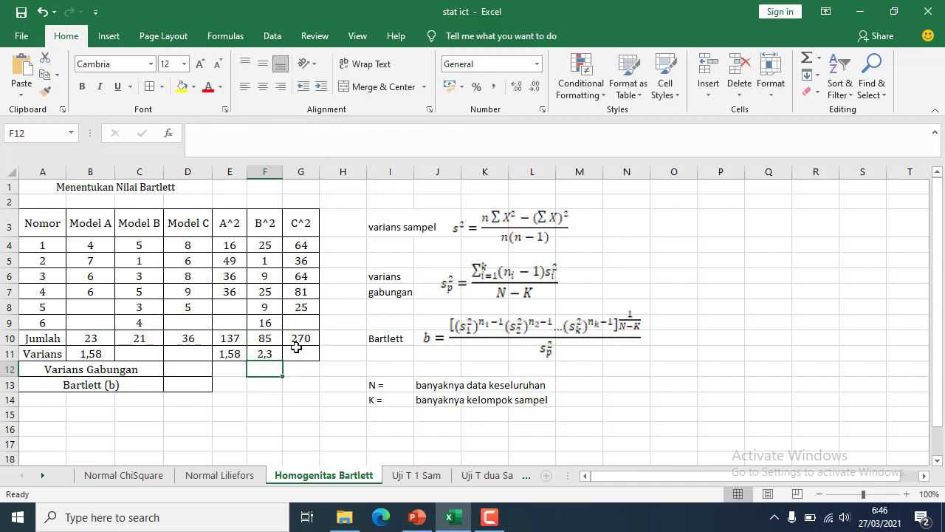
# - Format the variance cells E11:G11 to show two decimal places
pyautogui.moveTo(232, 354); pyautogui.dragTo(299, 354)
pyautogui.click(516, 88)
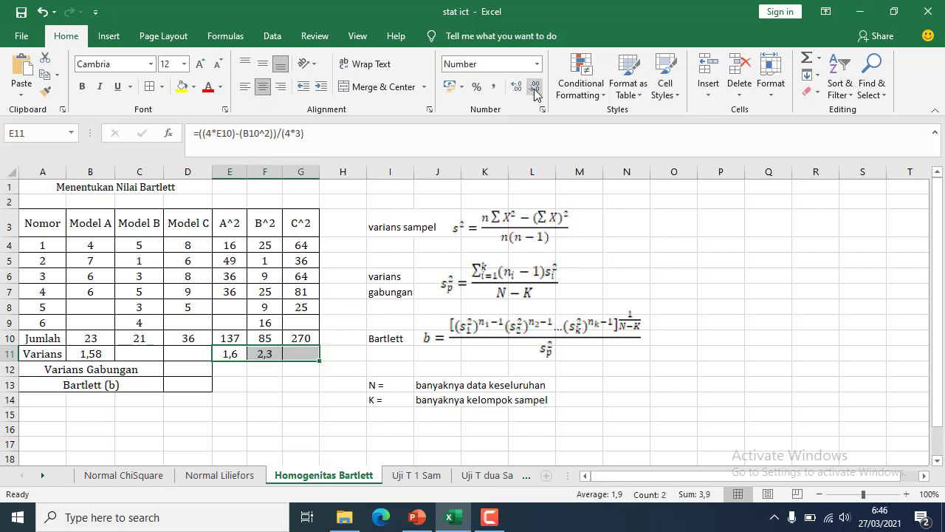
pyautogui.click(516, 88)
pyautogui.click(516, 88)
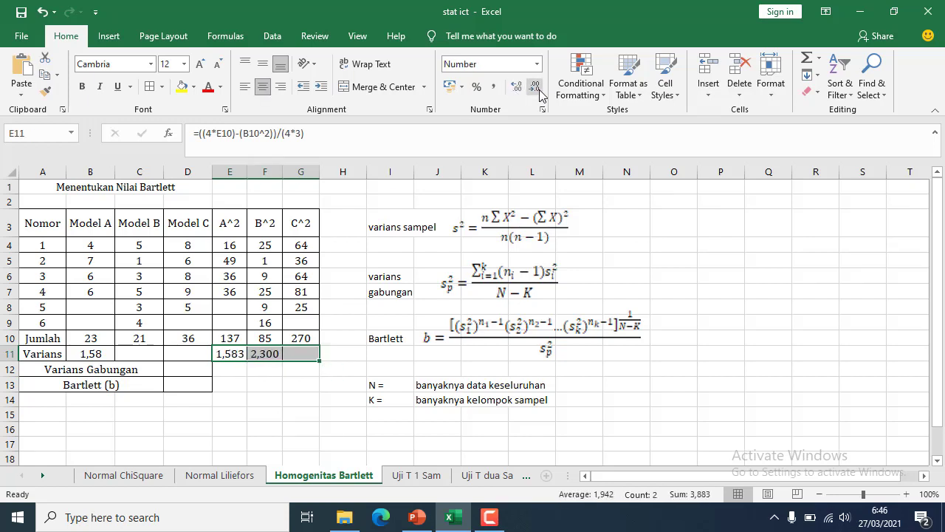
pyautogui.click(537, 94)
# - Compute the Model B sample variance in C11 with a VAR.S of C4:C9
pyautogui.click(152, 351)
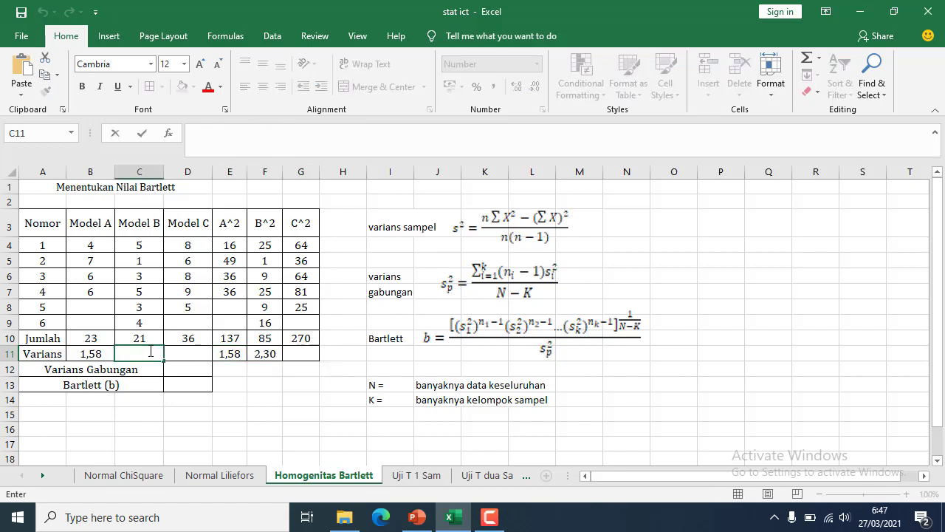
pyautogui.write('=v')
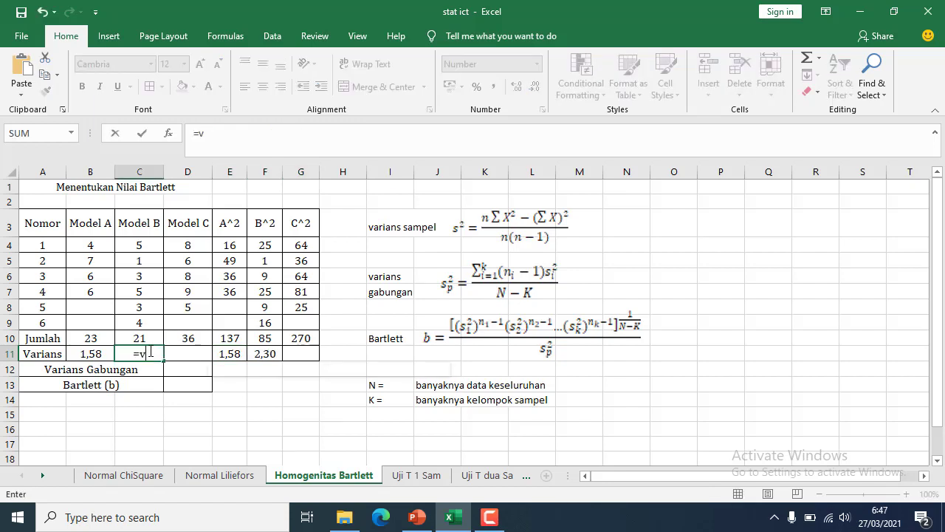
pyautogui.write('ar')
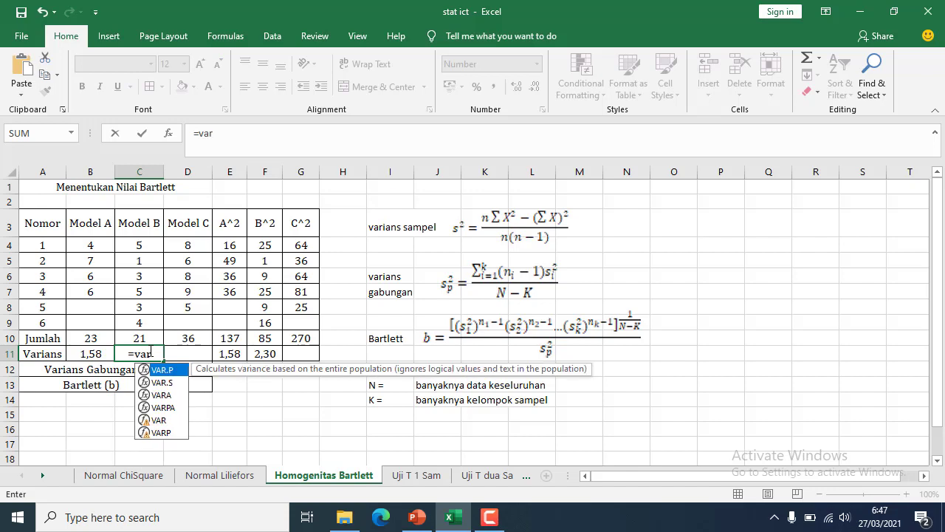
pyautogui.write('.s(')
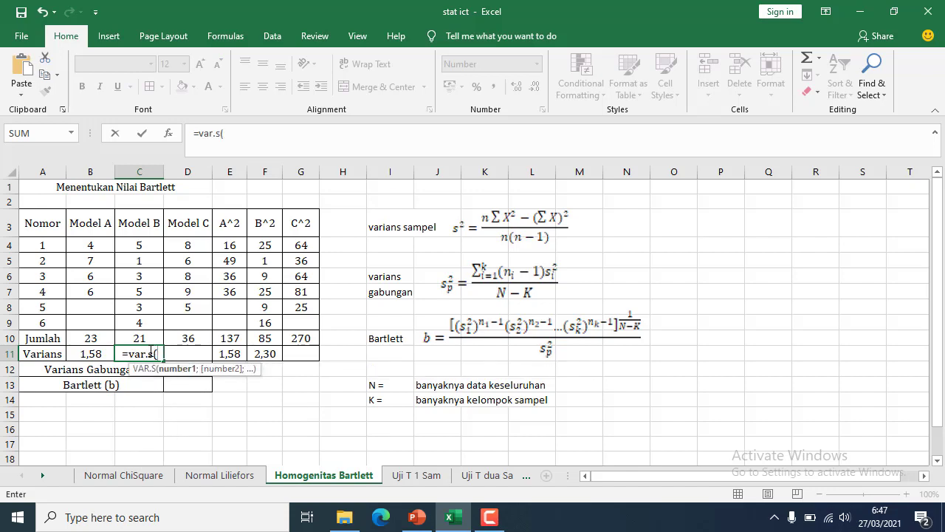
pyautogui.moveTo(151, 246); pyautogui.dragTo(150, 322)
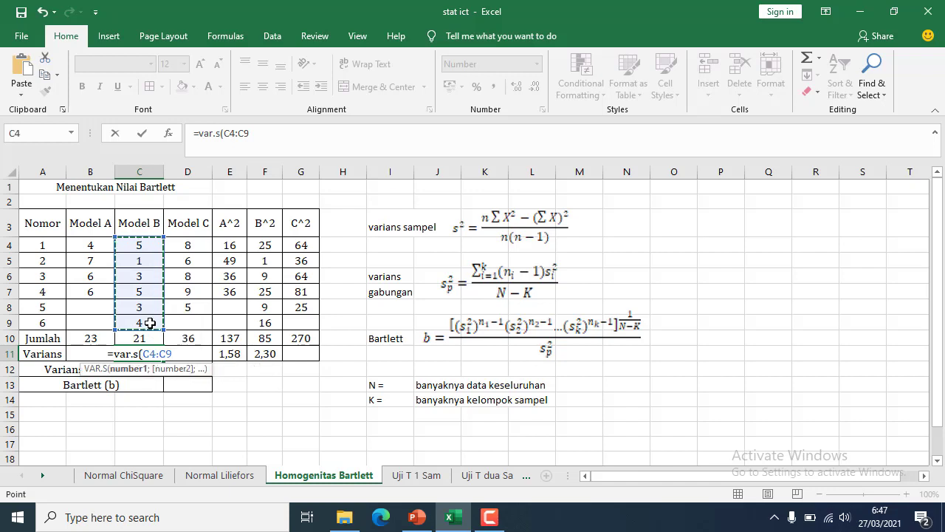
pyautogui.write(')')
pyautogui.press('Return')
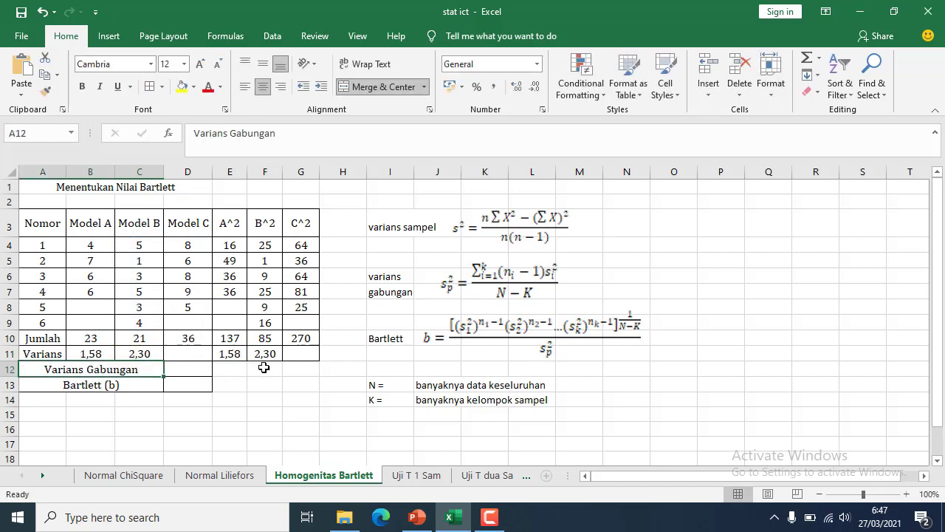
pyautogui.click(307, 353)
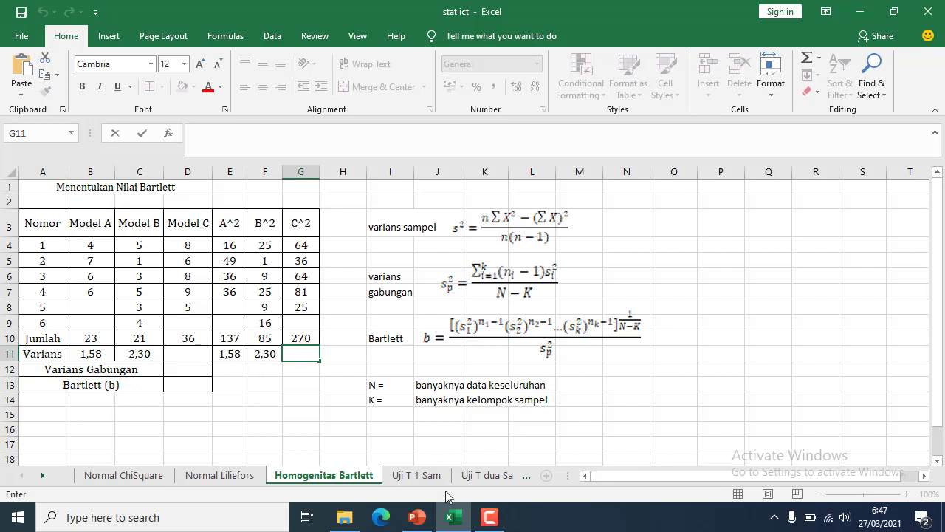
pyautogui.click(484, 517)
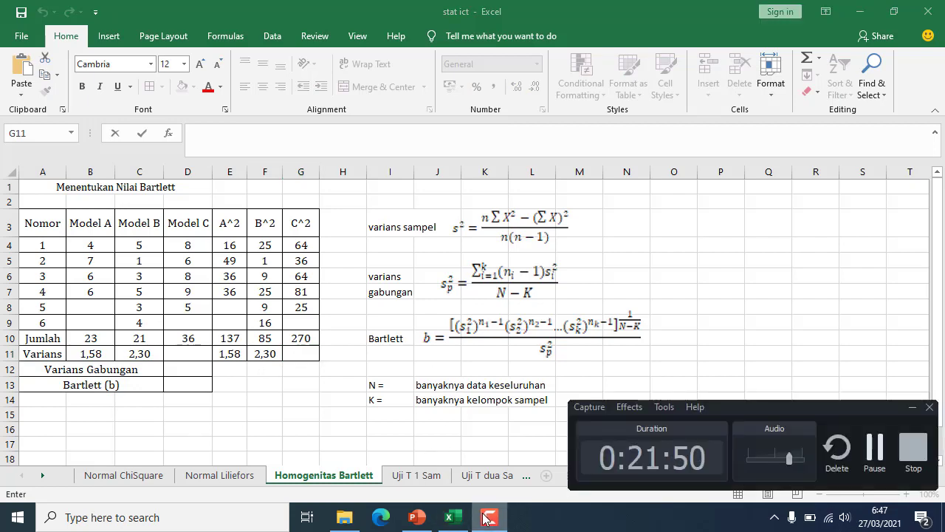
# - Begin the Model C variance formula in G11 with the numerator (5*G10)-(D10^2), including a closing parenthesis for the whole numerator
pyautogui.click(311, 351)
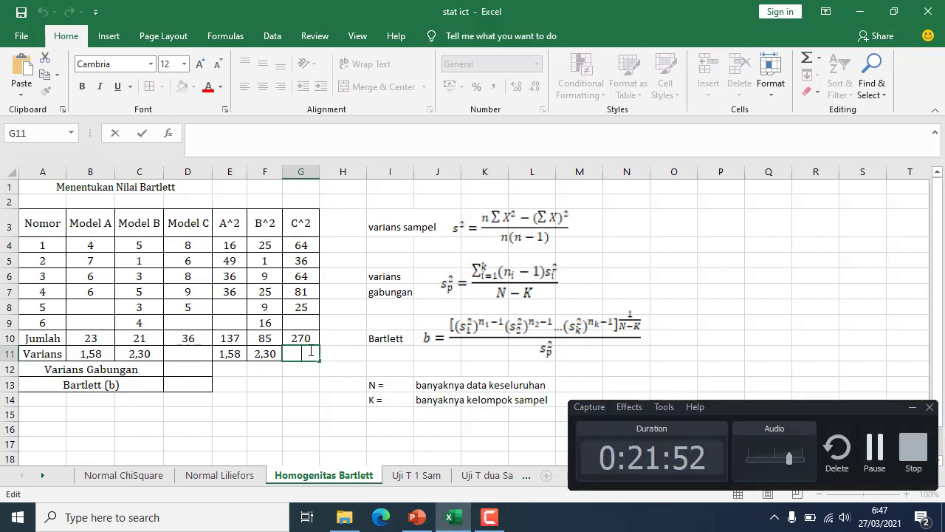
pyautogui.click(912, 407)
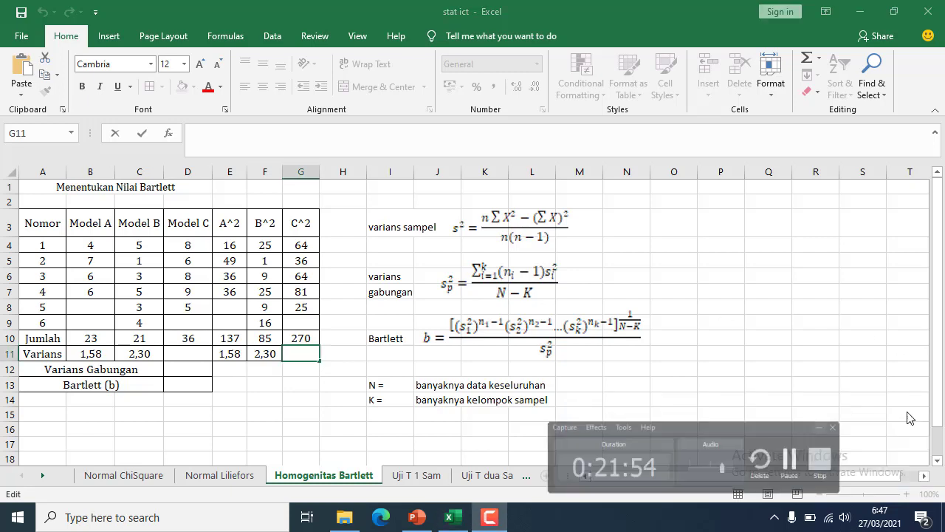
pyautogui.write('=')
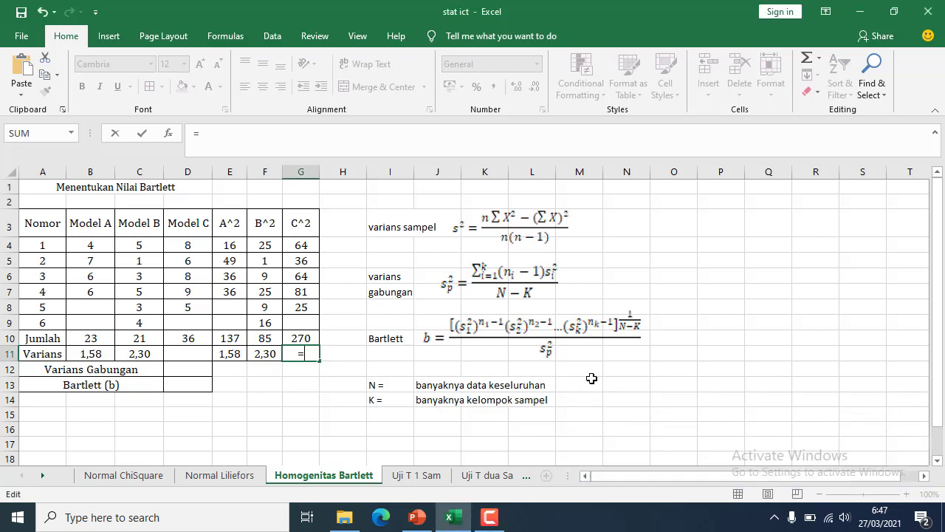
pyautogui.write('(5*')
pyautogui.click(310, 339)
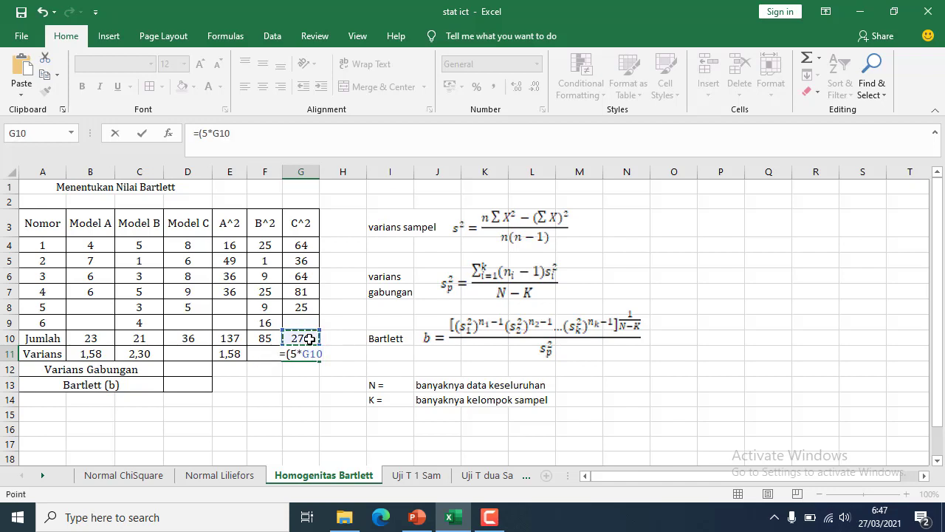
pyautogui.write(')-(')
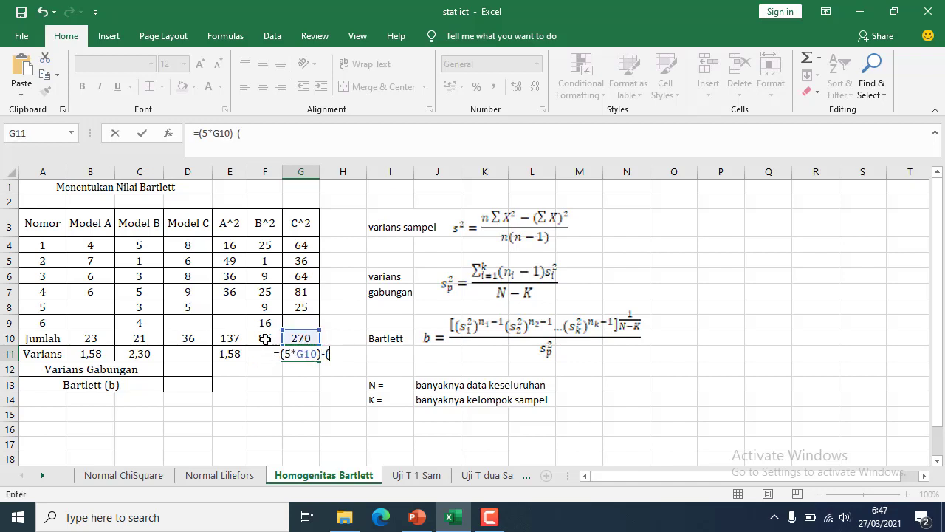
pyautogui.click(198, 336)
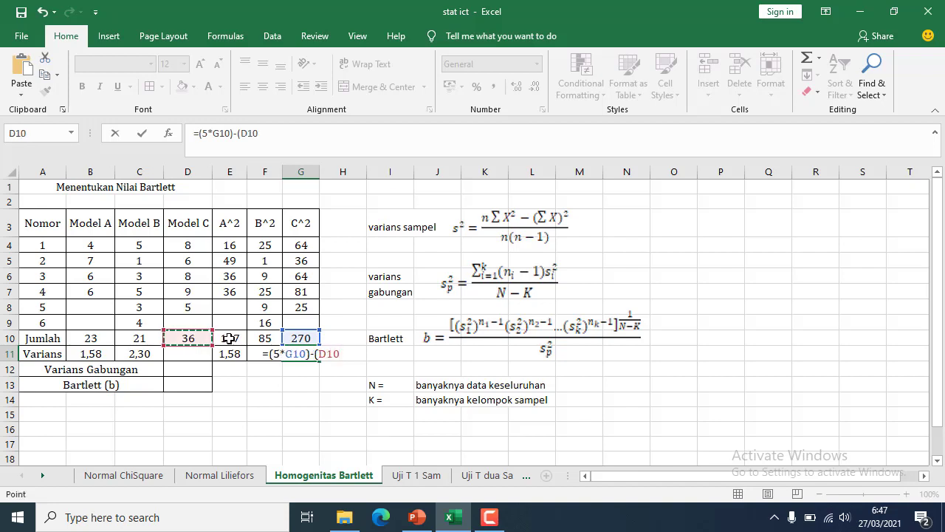
pyautogui.write('^2')
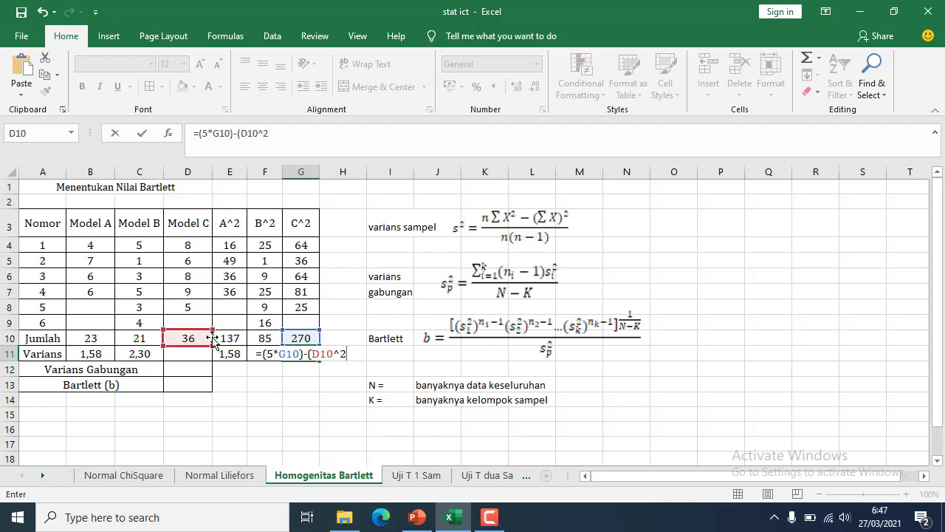
pyautogui.write('))')
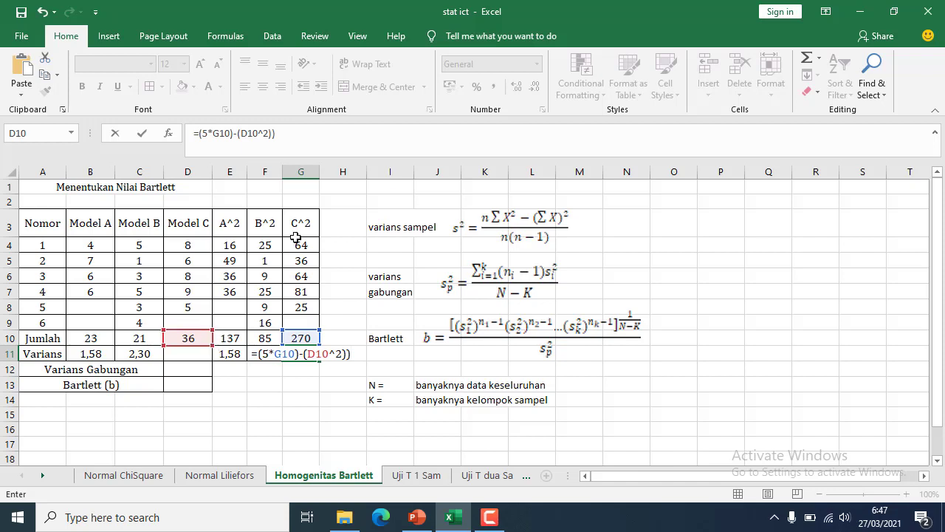
# - Complete the Model C variance formula in G11 as =((5*G10)-(D10^2))/(5*4)
pyautogui.click(199, 135)
pyautogui.write('(')
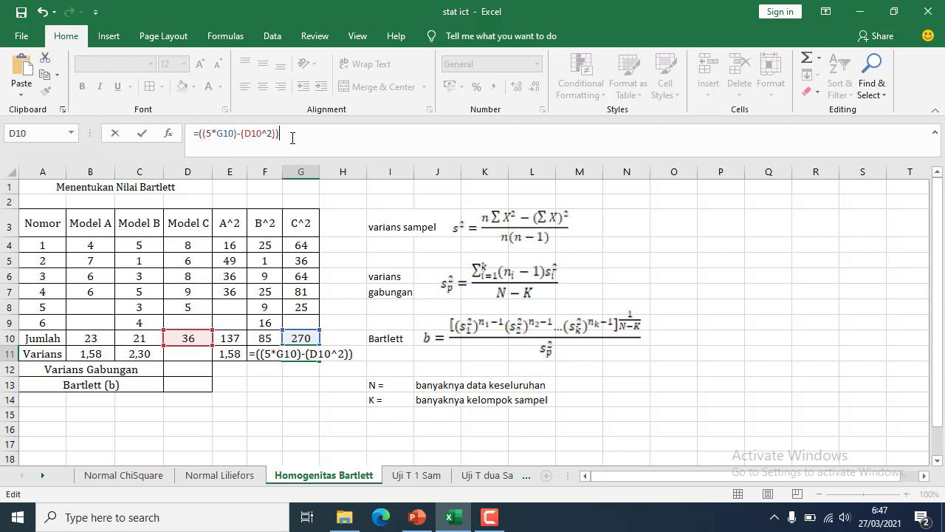
pyautogui.write('/(')
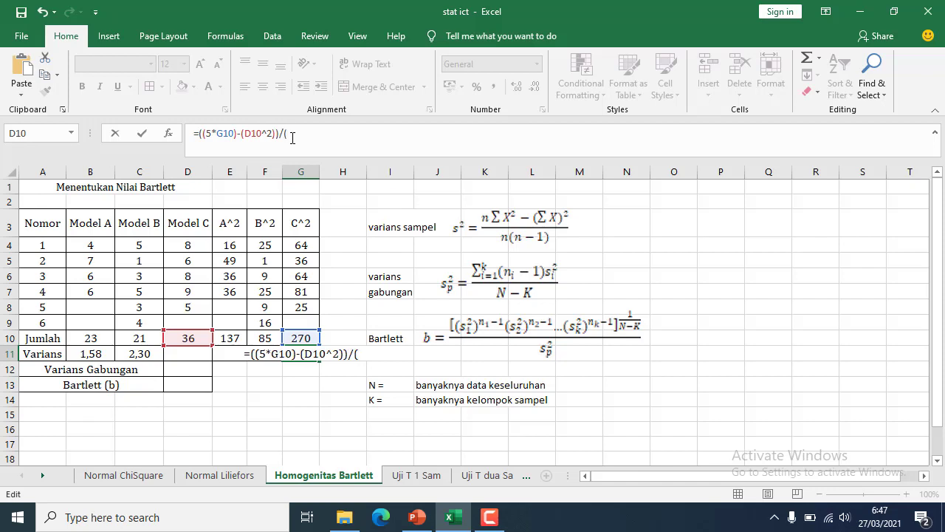
pyautogui.write('5*')
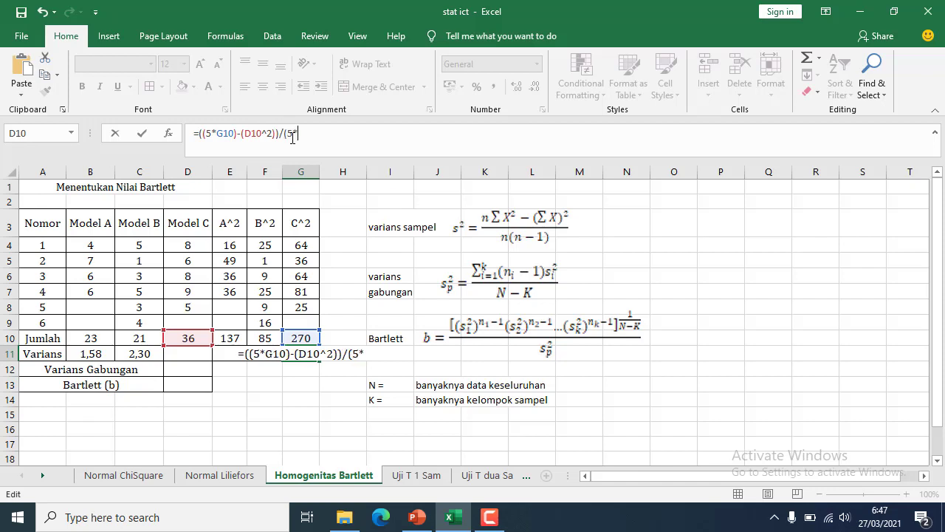
pyautogui.write('4)')
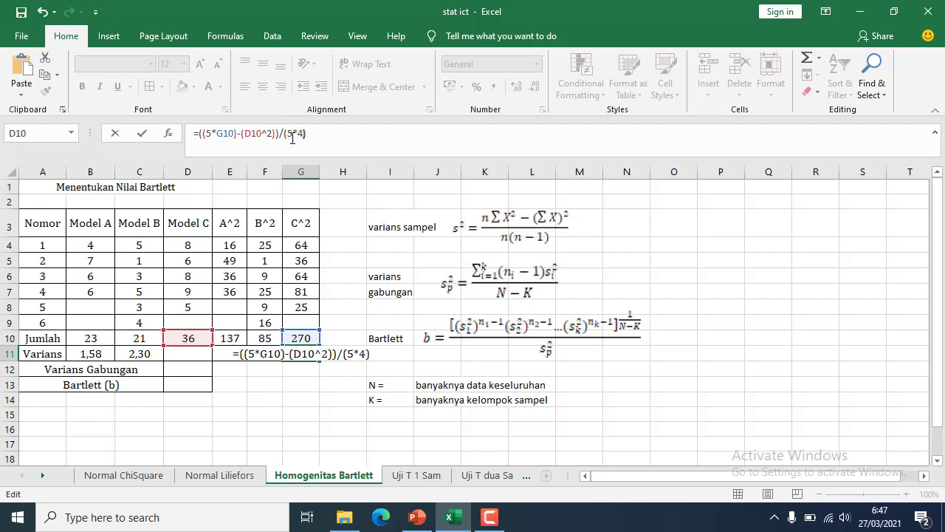
pyautogui.press('Return')
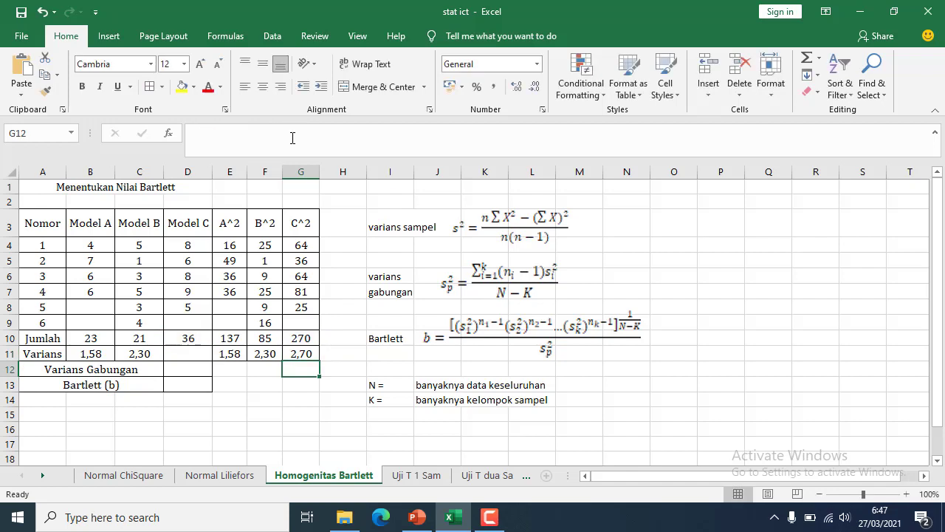
# - Compute the Model C sample variance in D11 with a VAR.S of D4:D8
pyautogui.click(204, 352)
pyautogui.write('=')
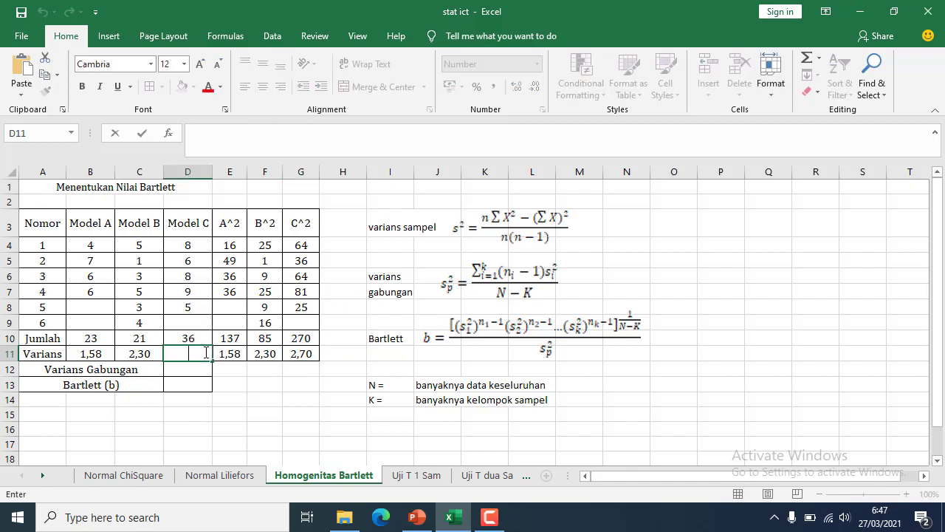
pyautogui.write('var')
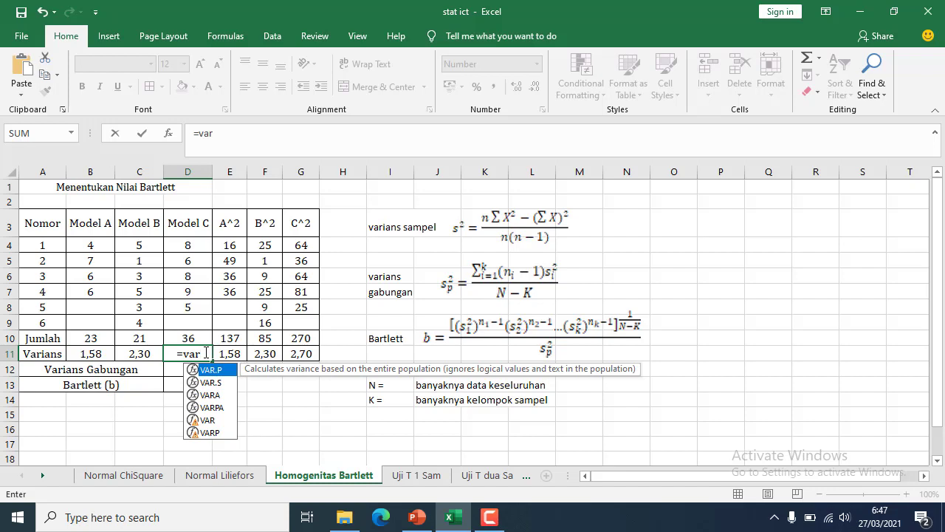
pyautogui.click(214, 383)
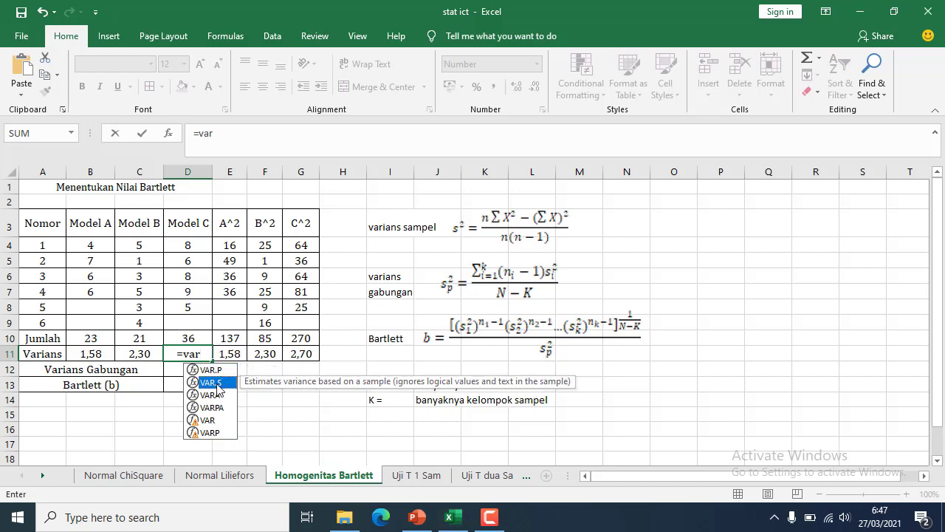
pyautogui.doubleClick(217, 386)
pyautogui.click(198, 244)
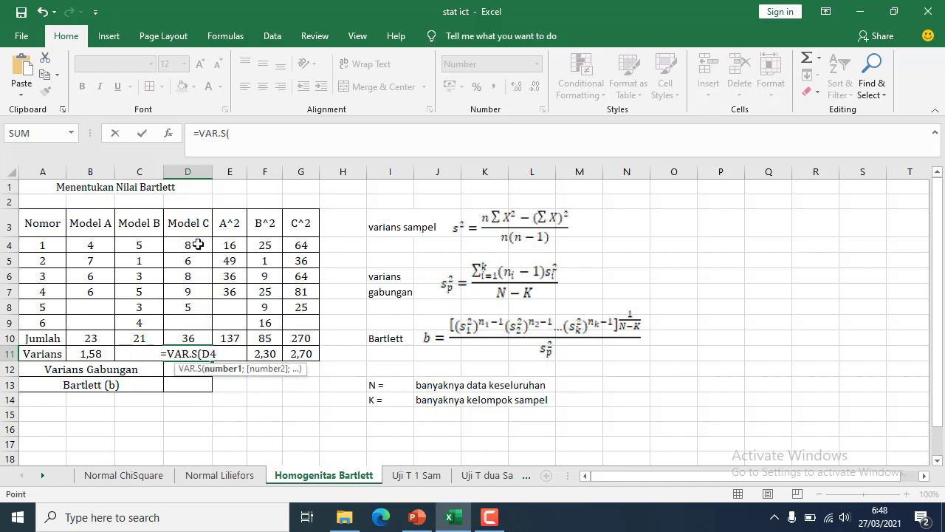
pyautogui.moveTo(198, 244); pyautogui.dragTo(193, 305)
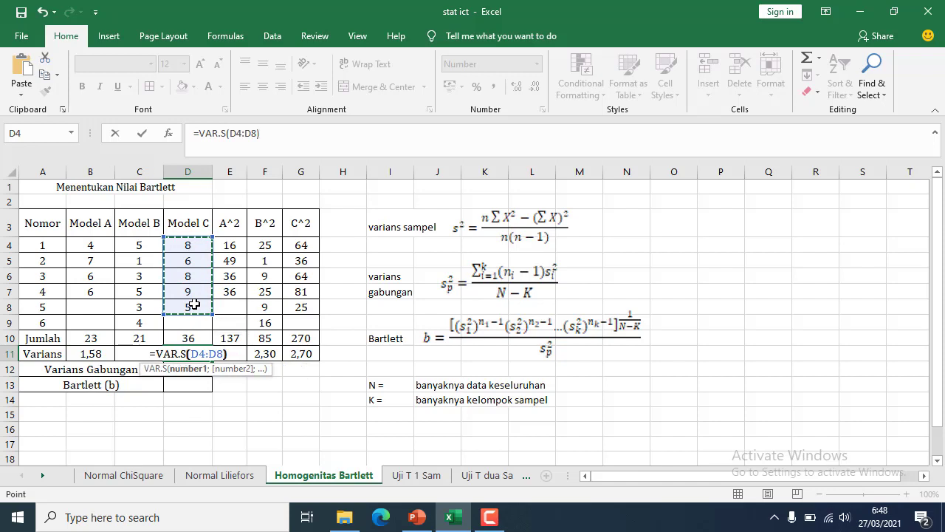
pyautogui.press('Return')
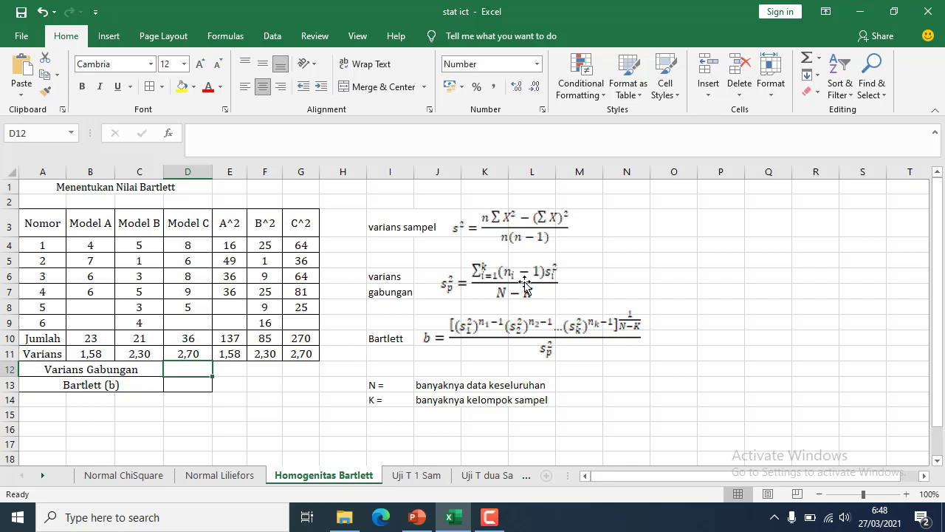
pyautogui.click(489, 518)
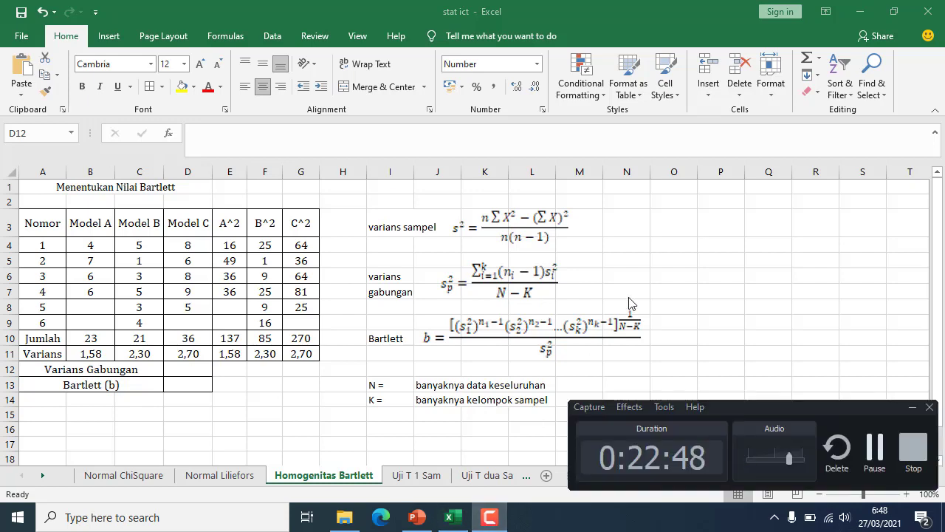
pyautogui.click(875, 451)
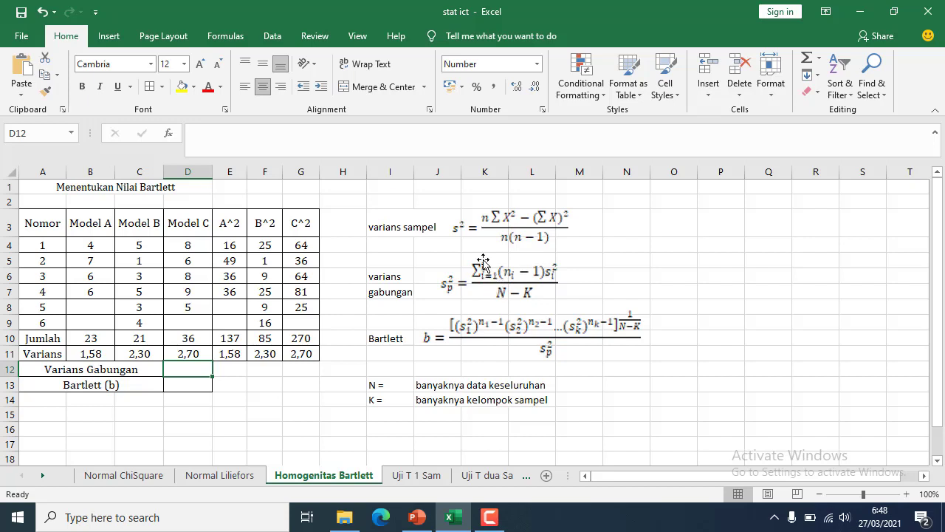
# - Begin the pooled variance formula in D12 with the Model A term ((4-1)*B11)
pyautogui.doubleClick(194, 373)
pyautogui.write('=')
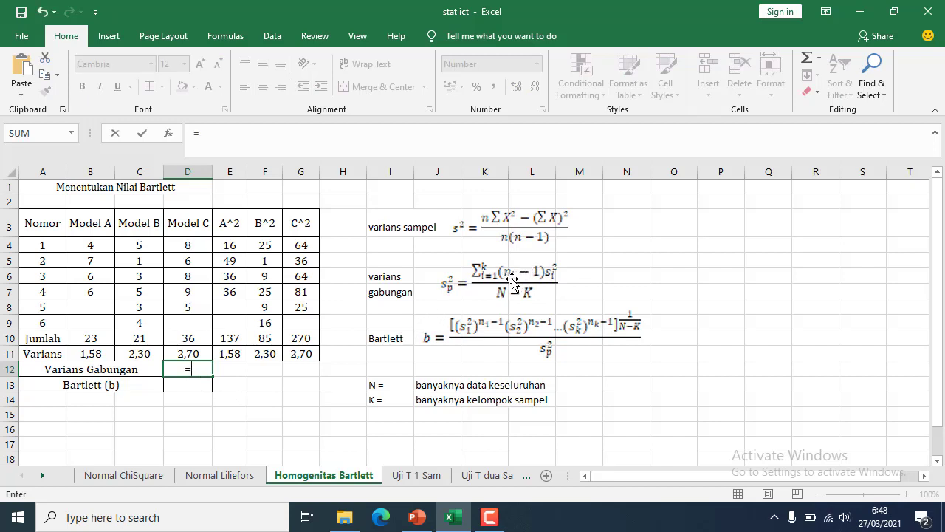
pyautogui.write('((4-1)*')
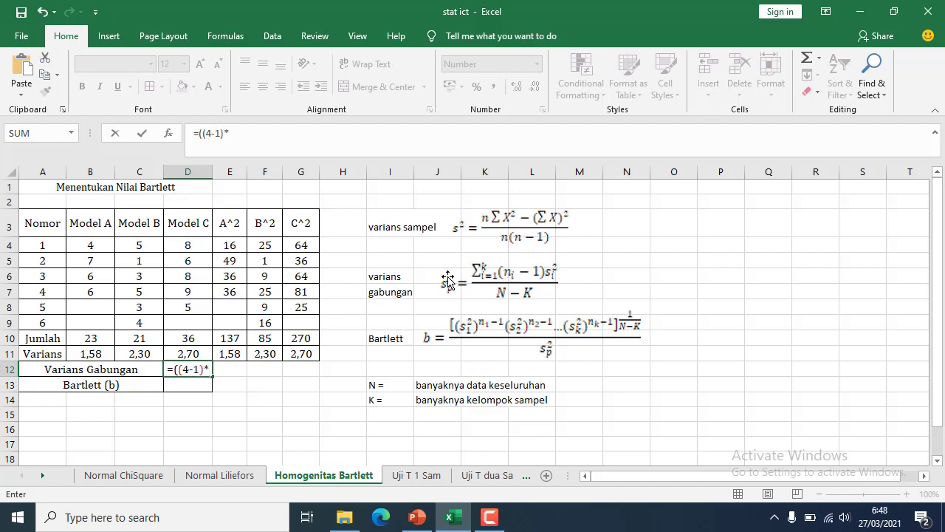
pyautogui.click(98, 352)
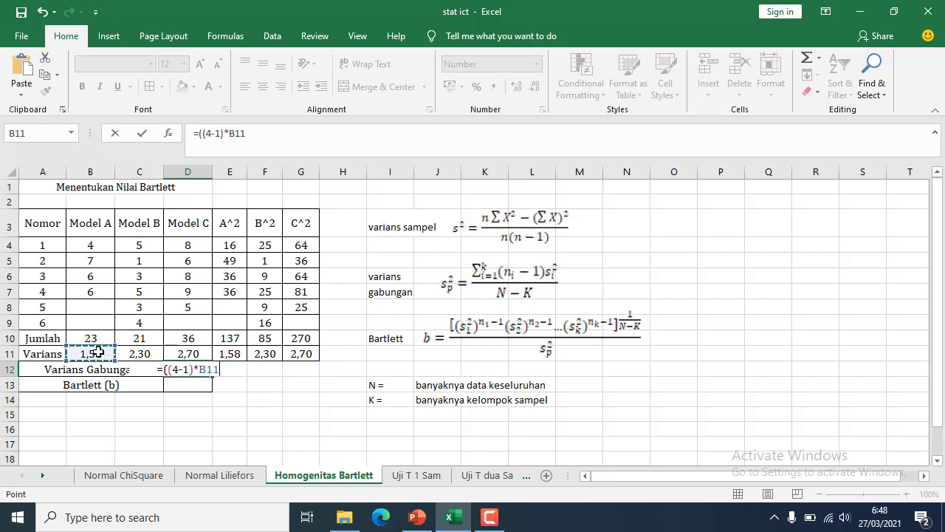
pyautogui.write(')')
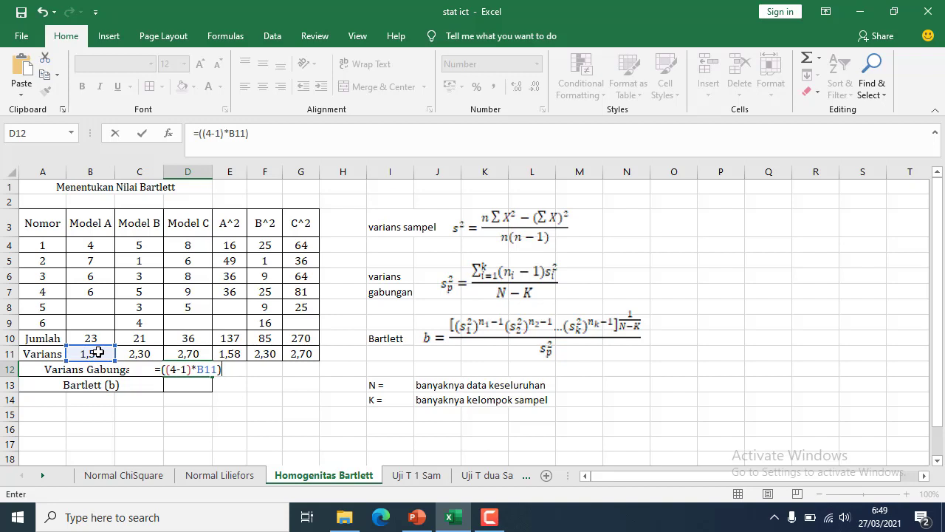
# - Add the Model B term ((6-1)*C11) to the pooled variance formula in D12
pyautogui.write('+')
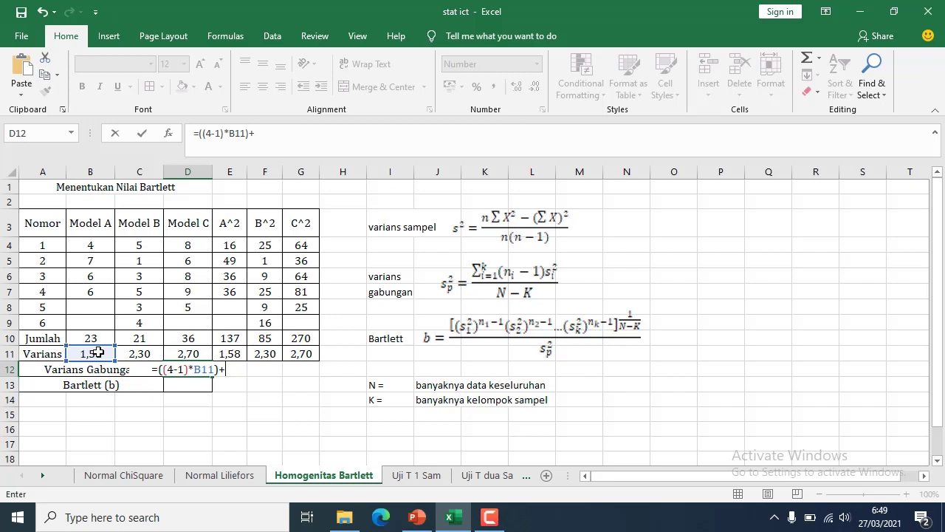
pyautogui.write('(')
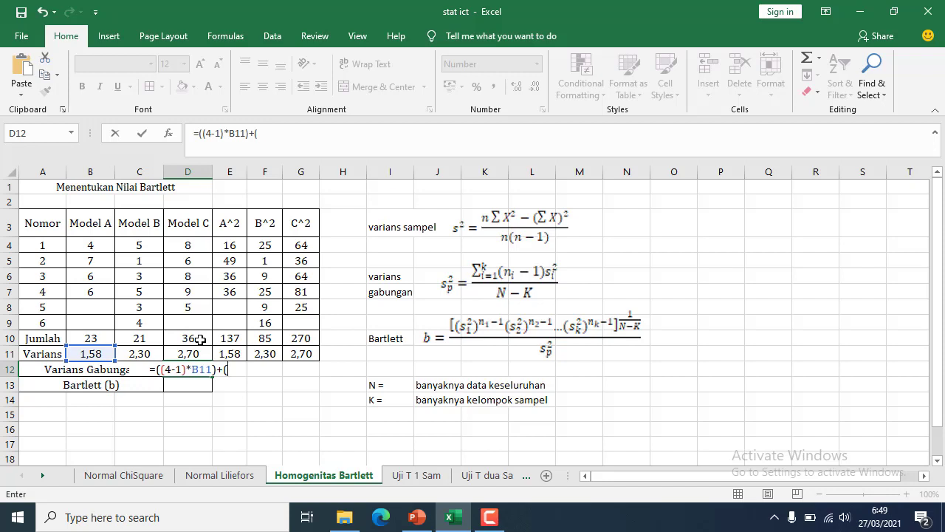
pyautogui.write('(6-')
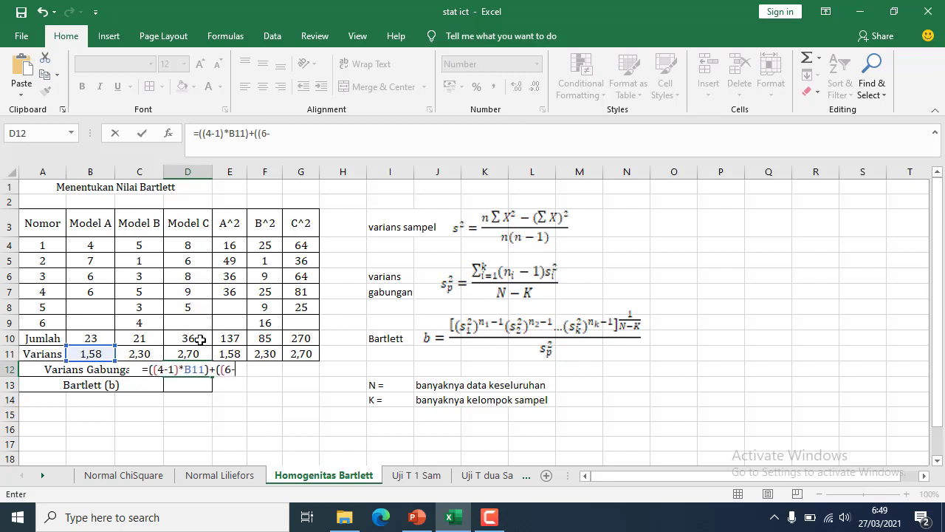
pyautogui.write('1)')
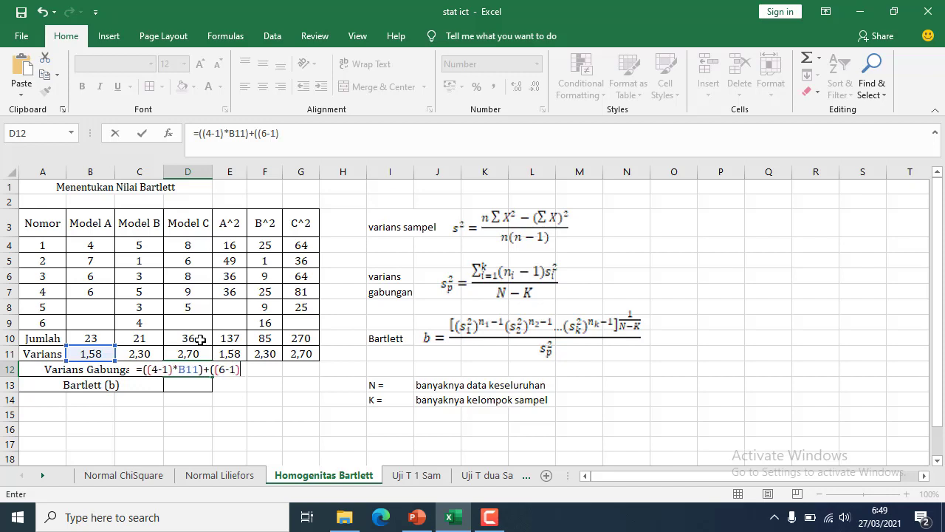
pyautogui.write('*')
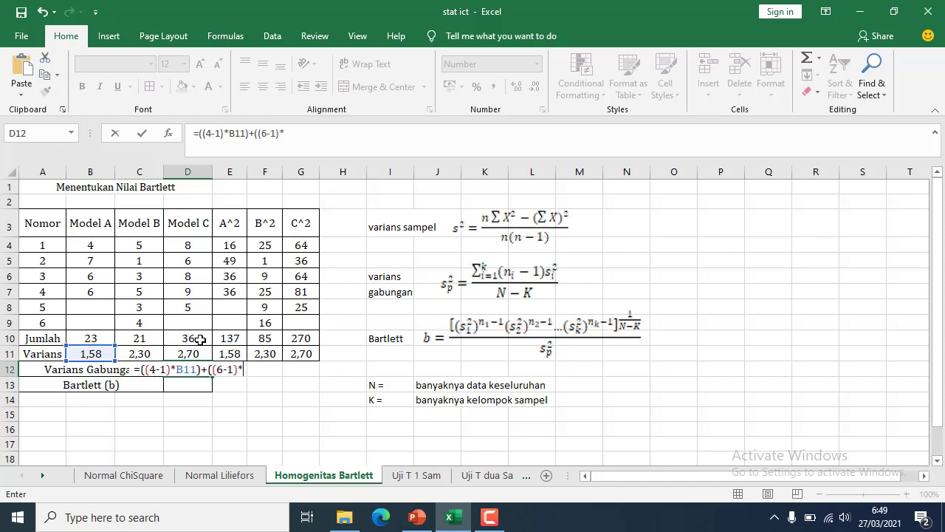
pyautogui.click(139, 354)
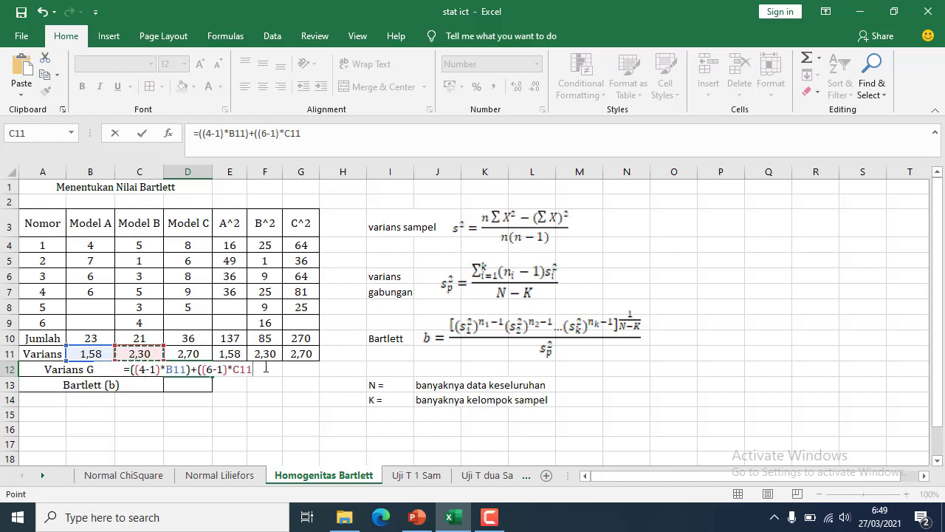
pyautogui.write(')')
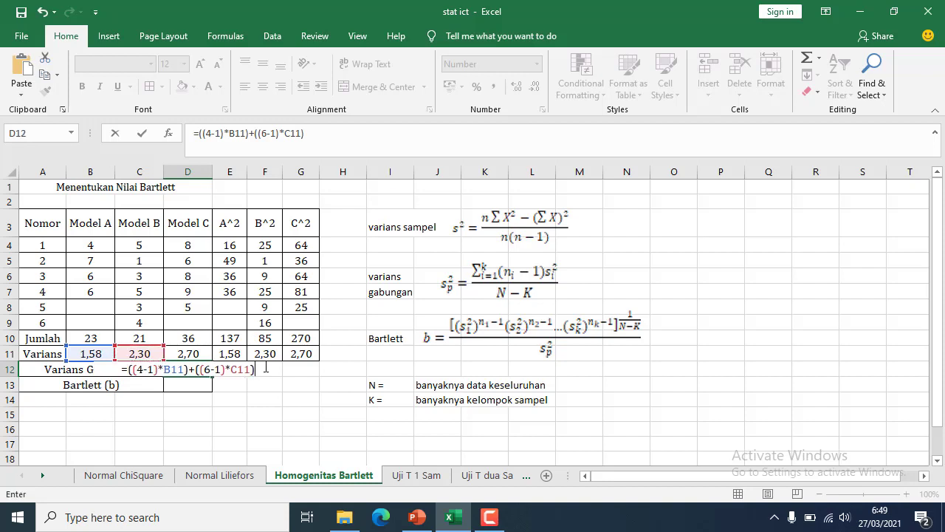
# - Add the Model C term ((5-1)*D11) to the pooled variance formula in D12
pyautogui.write('+((')
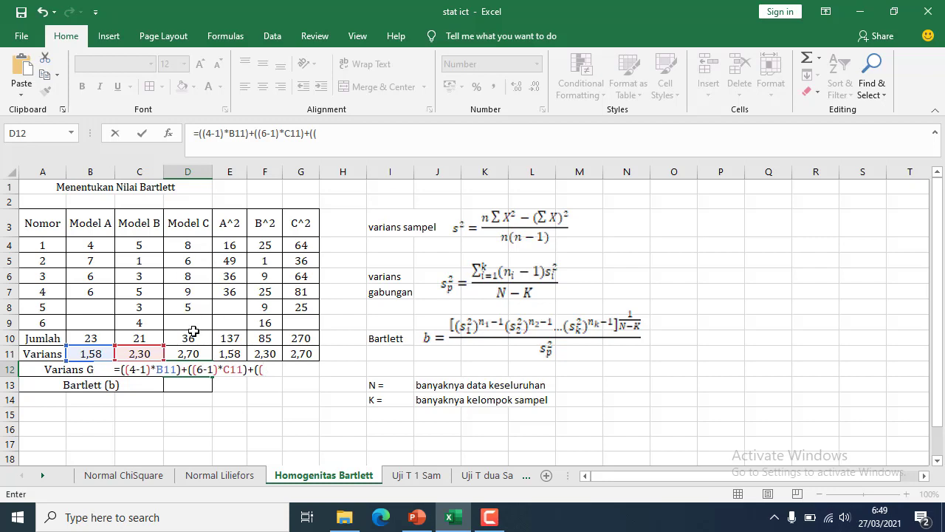
pyautogui.write('5-1')
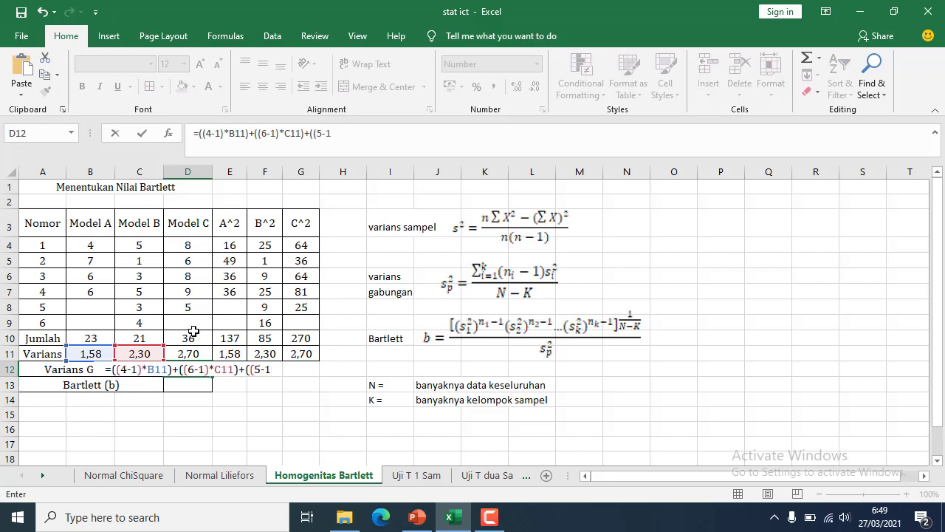
pyautogui.write(')*')
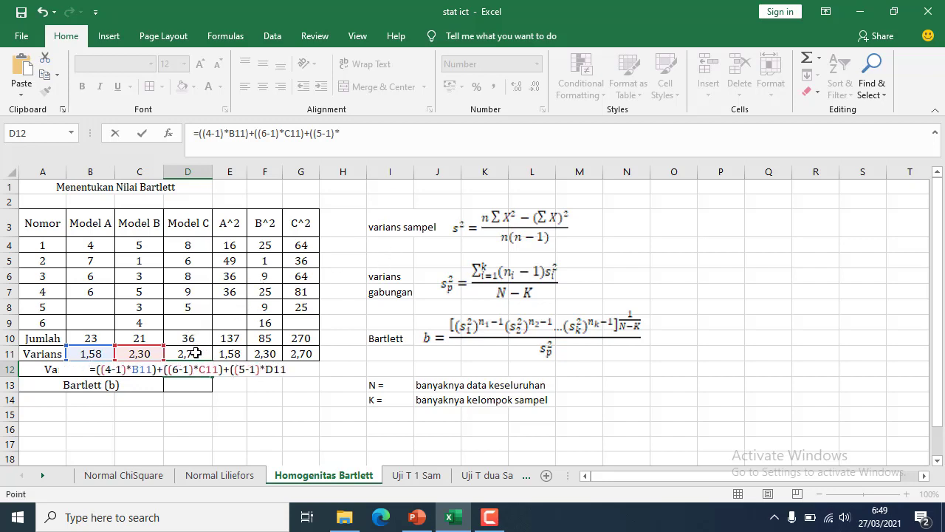
pyautogui.click(197, 353)
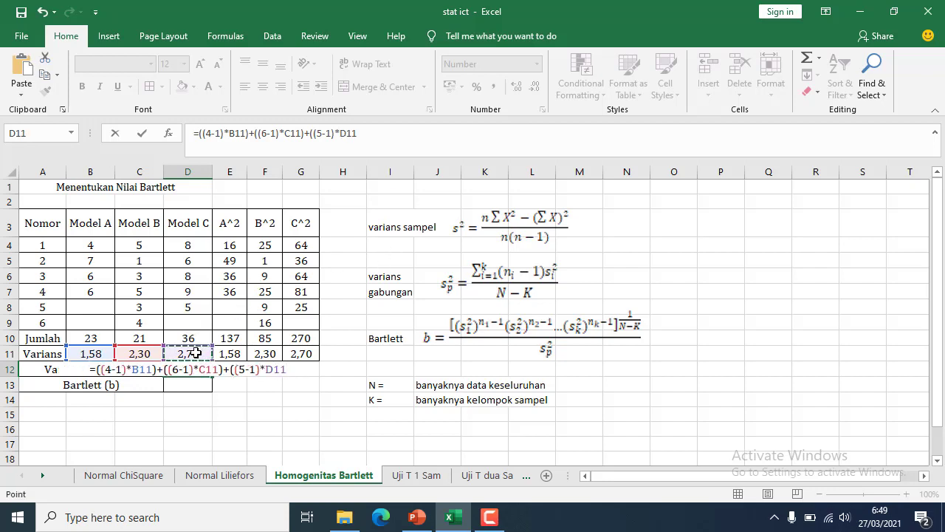
pyautogui.write('))')
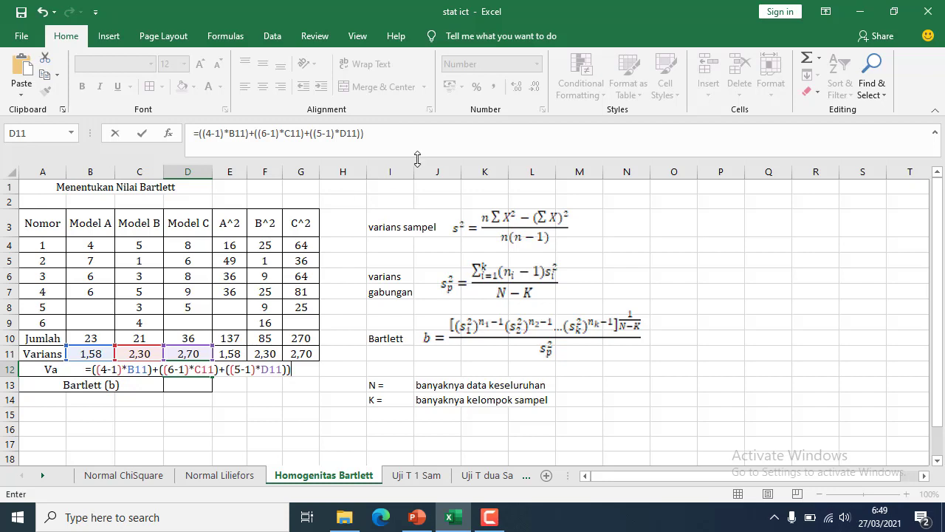
# - Append the divisor /(15-3) to the pooled variance formula in D12
pyautogui.write('/')
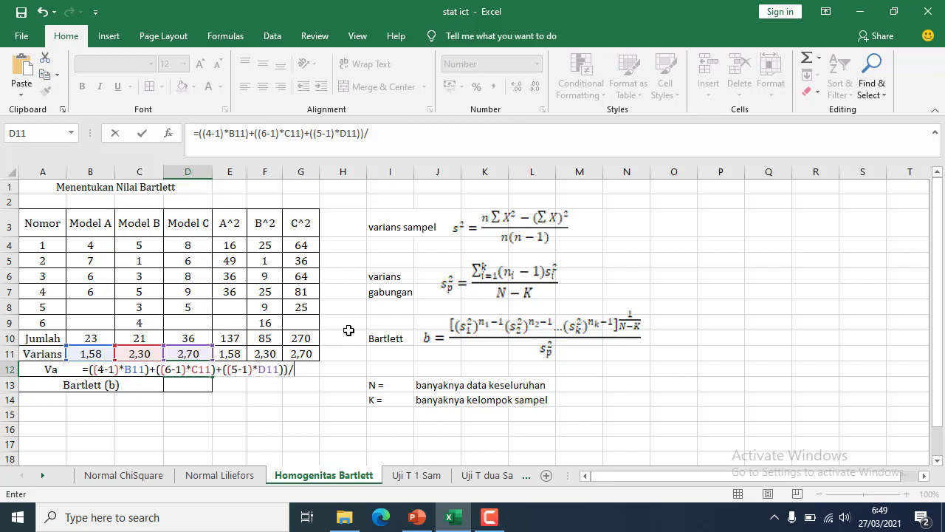
pyautogui.write('(15-')
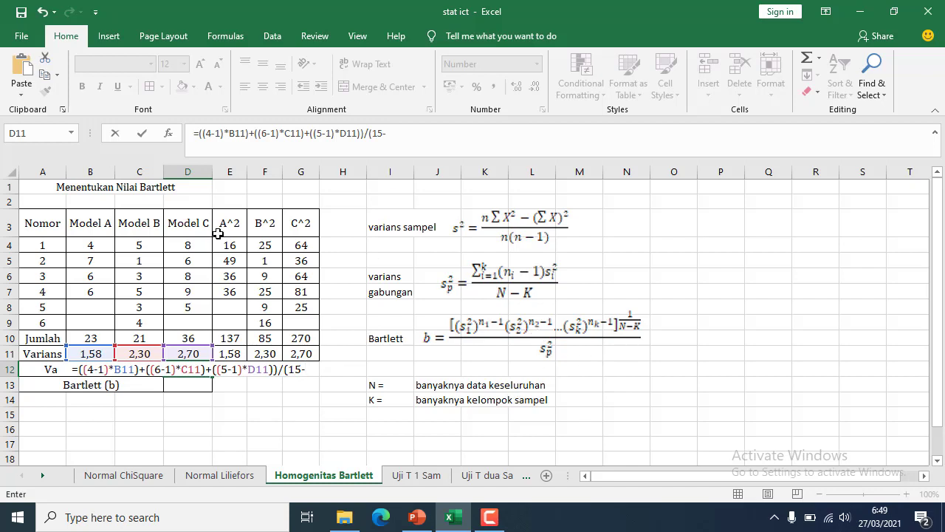
pyautogui.write('3)')
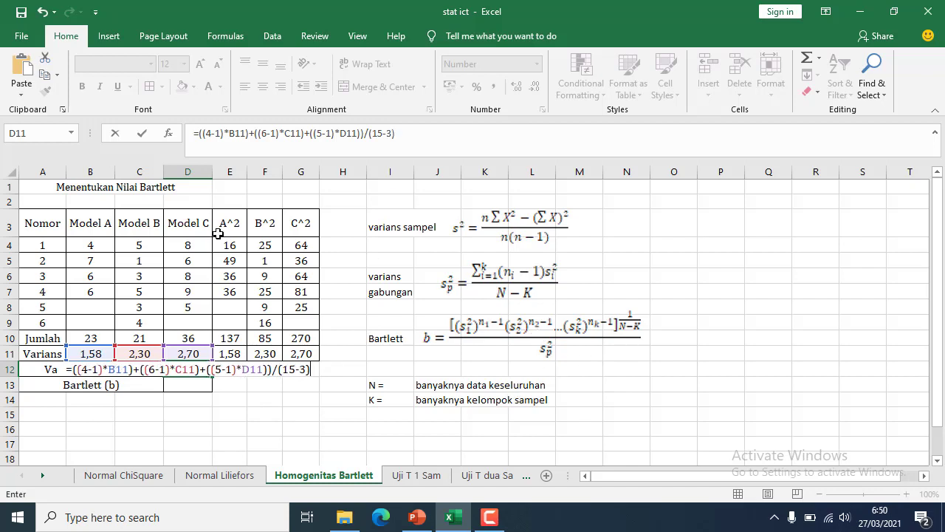
# - Enclose the three summed terms before the division in parentheses and enter the pooled variance formula in D12
pyautogui.click(72, 370)
pyautogui.write('(')
pyautogui.click(279, 369)
pyautogui.write(')')
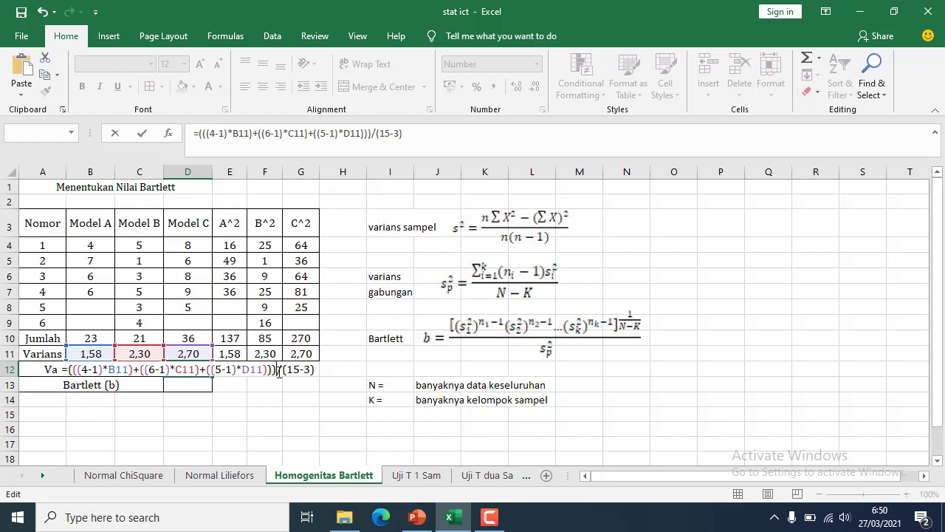
pyautogui.press('BackSpace')
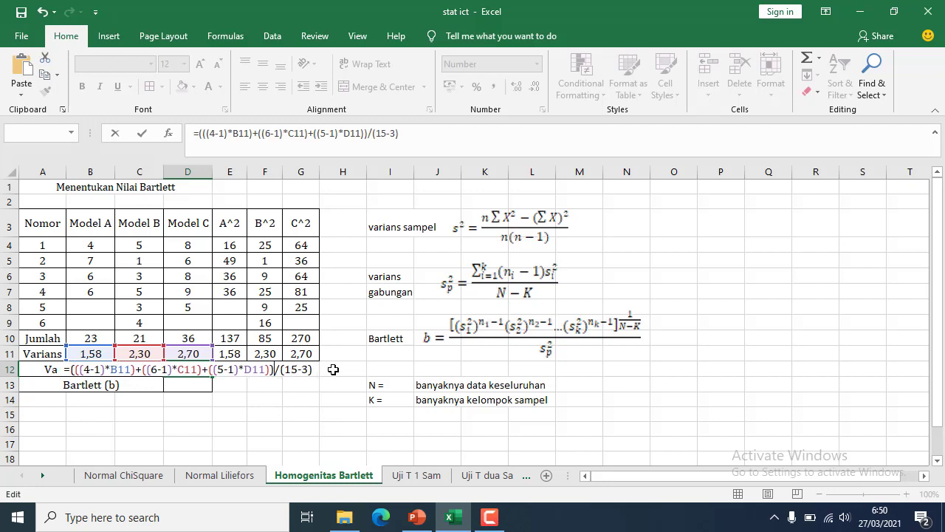
pyautogui.press('Return')
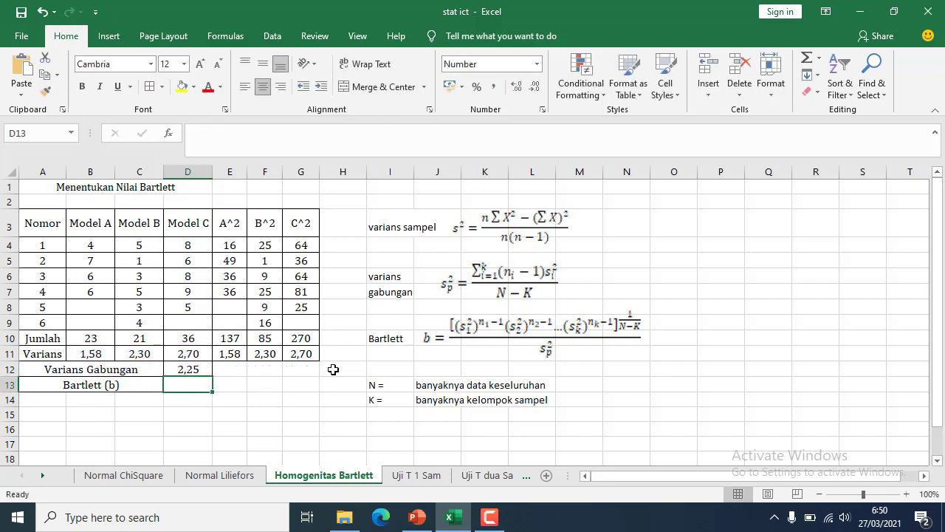
pyautogui.click(210, 369)
pyautogui.click(231, 370)
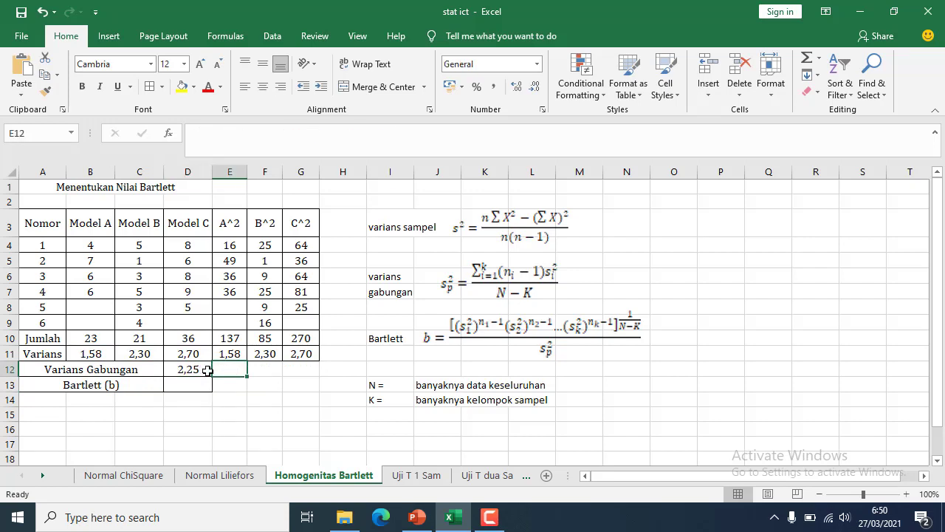
pyautogui.click(206, 370)
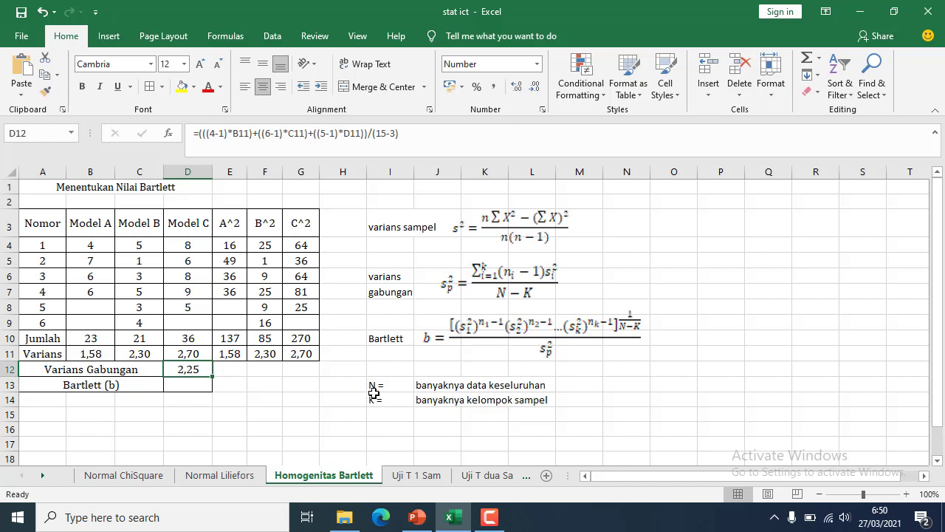
# - Begin the Bartlett formula in D13 with the Model A variance term, =((B11^3), followed by a multiplication
pyautogui.click(199, 384)
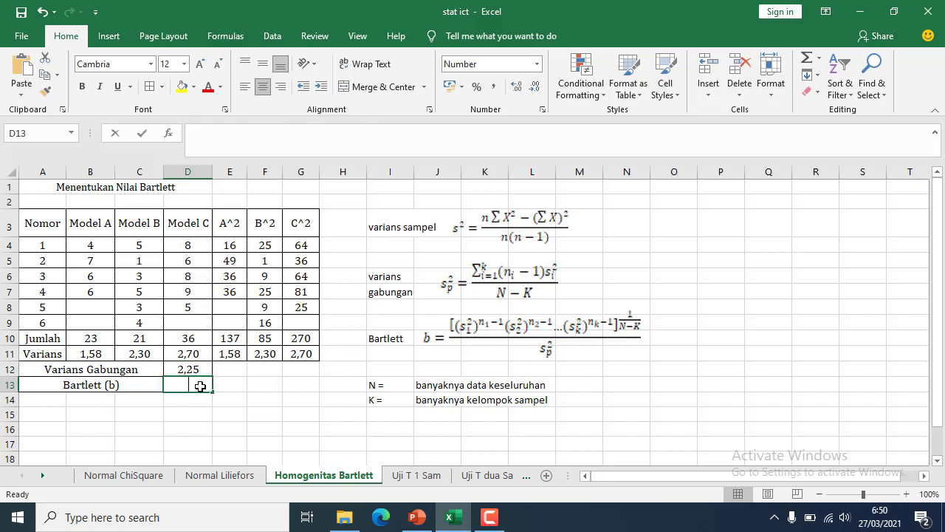
pyautogui.write('=')
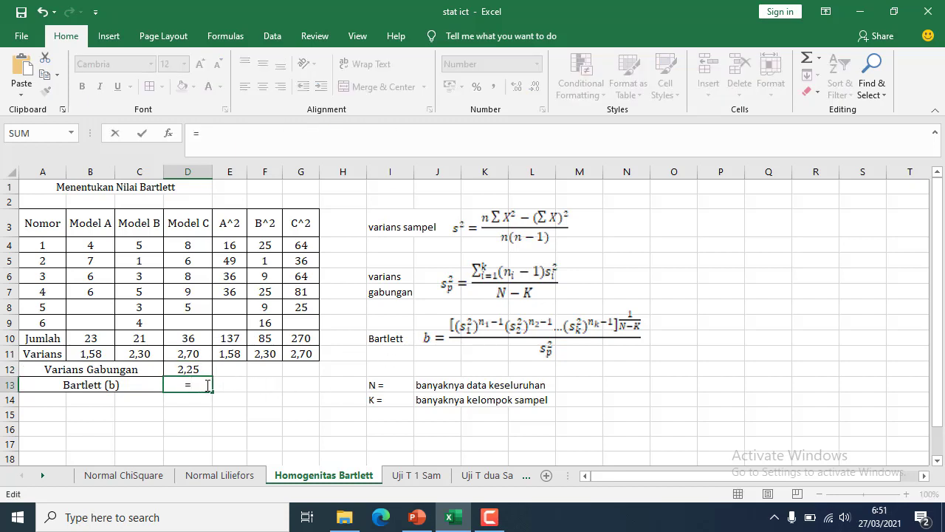
pyautogui.write('((')
pyautogui.click(105, 354)
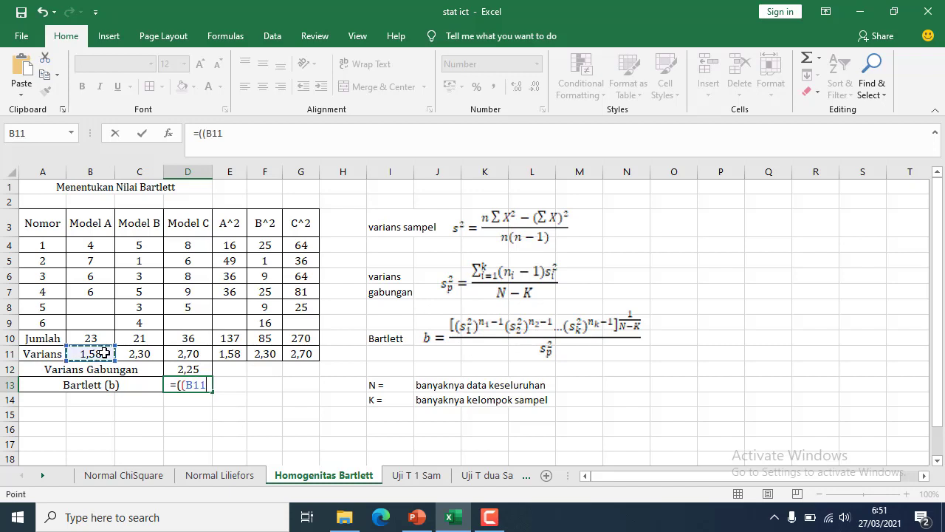
pyautogui.write('^')
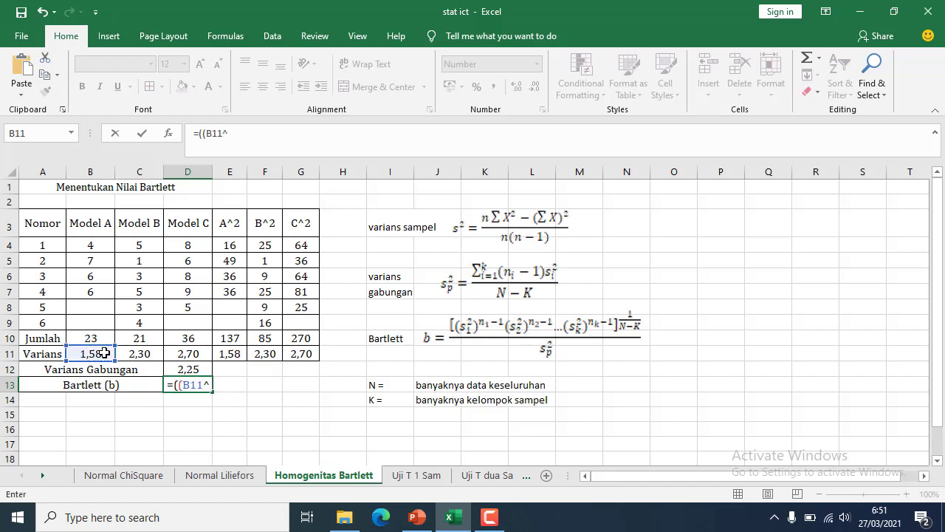
pyautogui.write('3)*(')
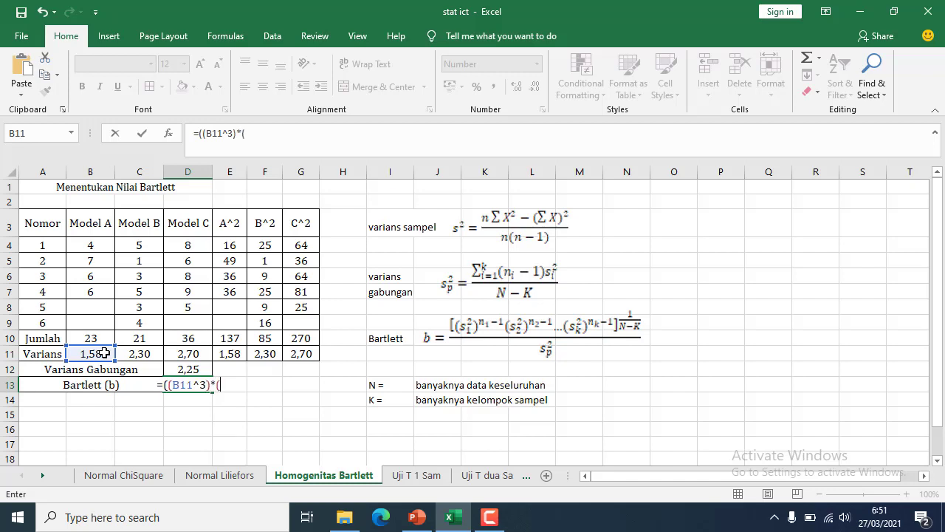
# - Add the Model B variance factor (C11^5) to the Bartlett formula in D13
pyautogui.click(137, 353)
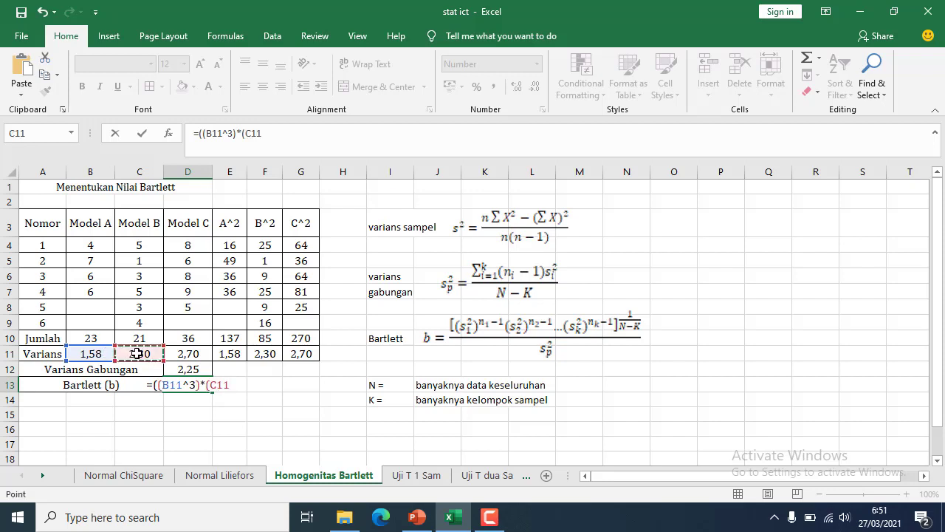
pyautogui.write('^')
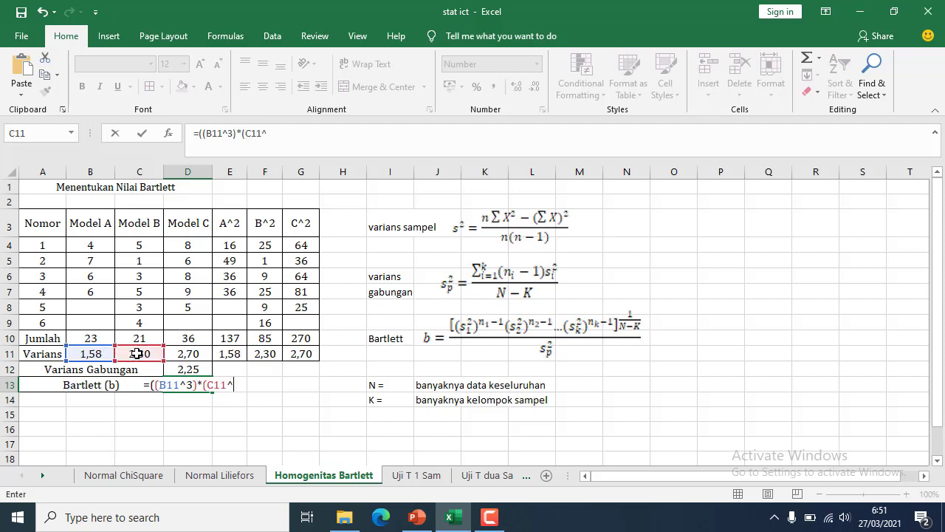
pyautogui.write('5')
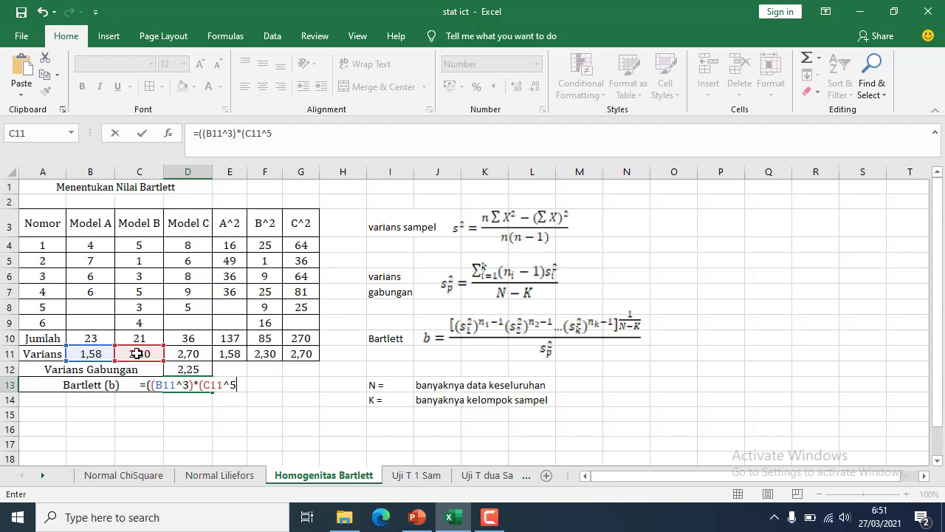
pyautogui.write(')')
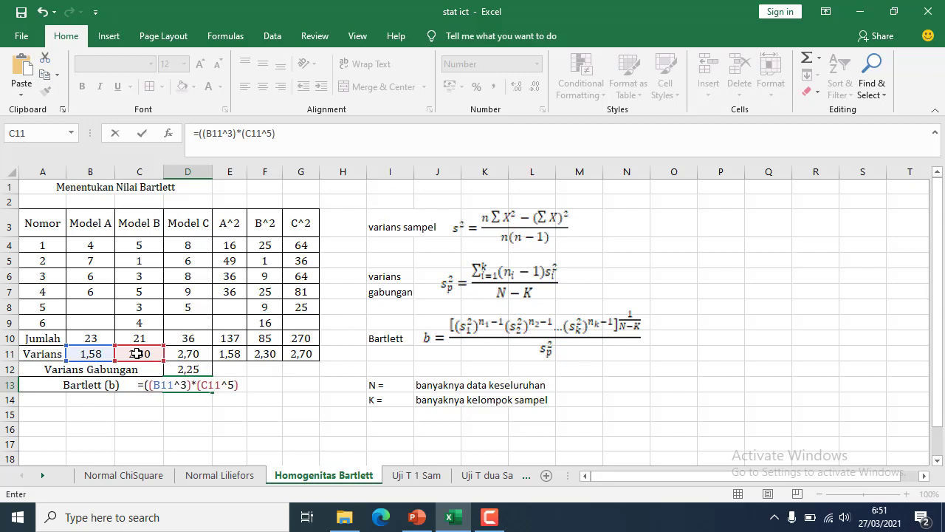
pyautogui.write('*')
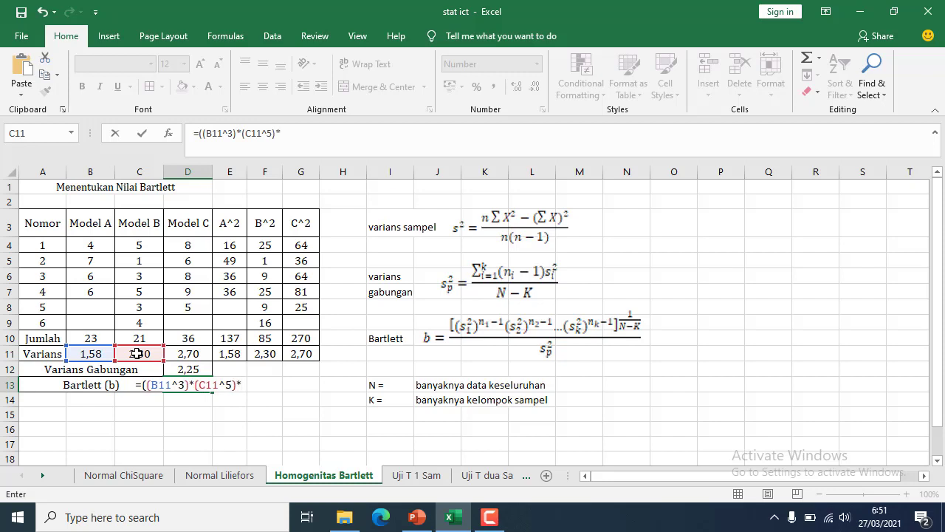
# - Add the Model C variance factor (D11^4) to the Bartlett formula in D13 and close the product's outer parenthesis
pyautogui.write('(')
pyautogui.click(189, 354)
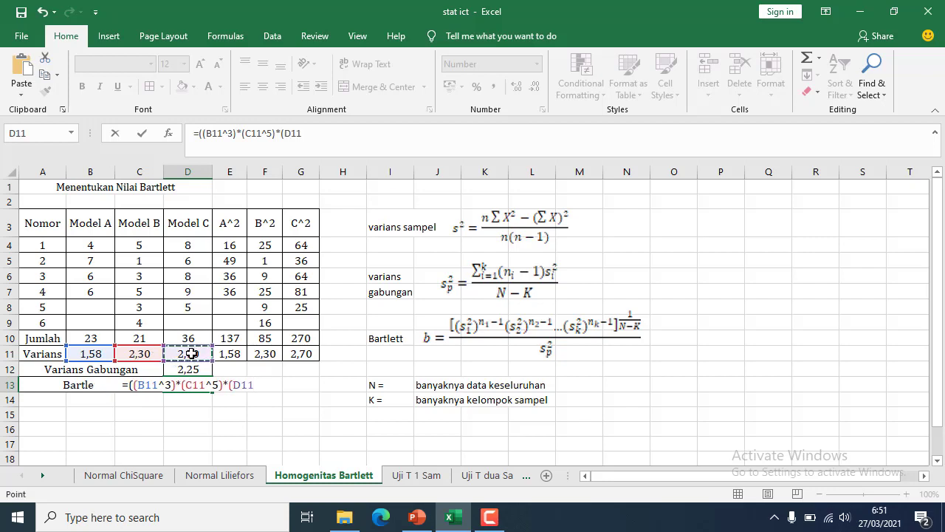
pyautogui.write('^')
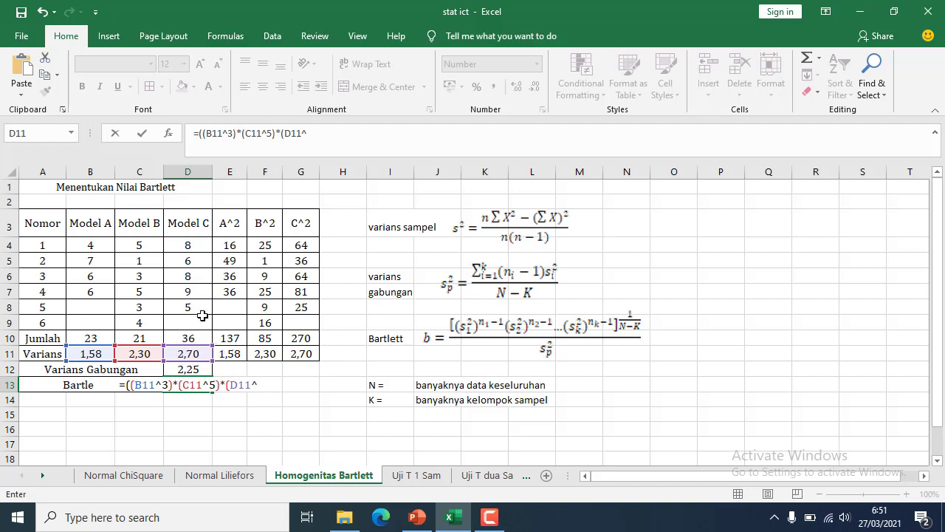
pyautogui.write('4)')
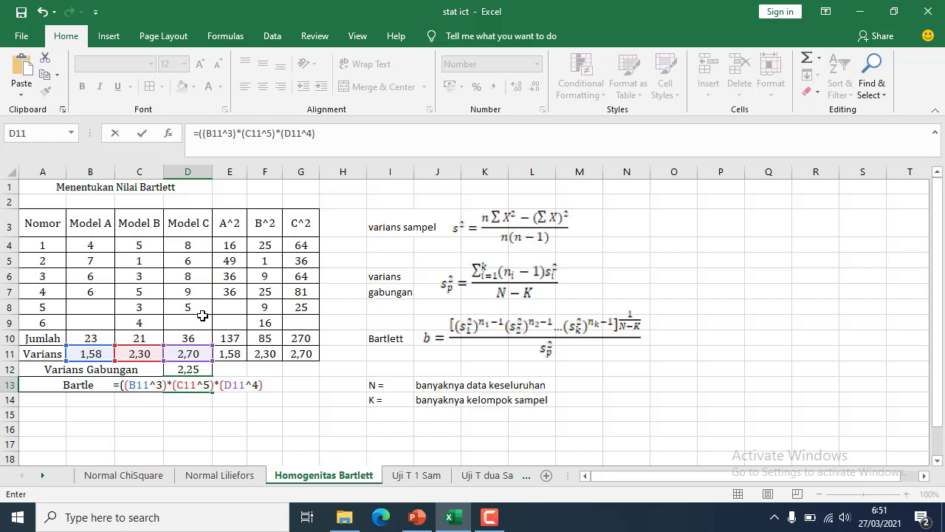
pyautogui.write(')')
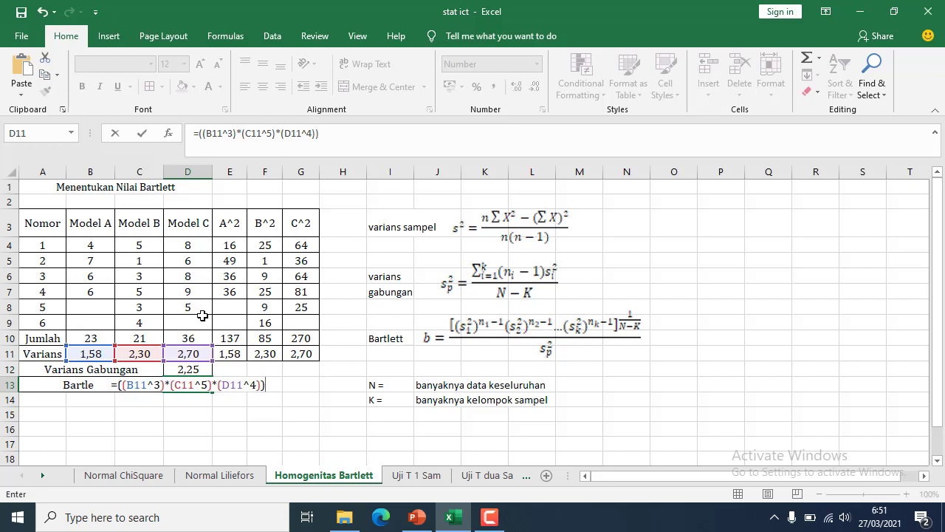
# - Raise the product of variances in the D13 formula to the power (1/(15-3))
pyautogui.write('^')
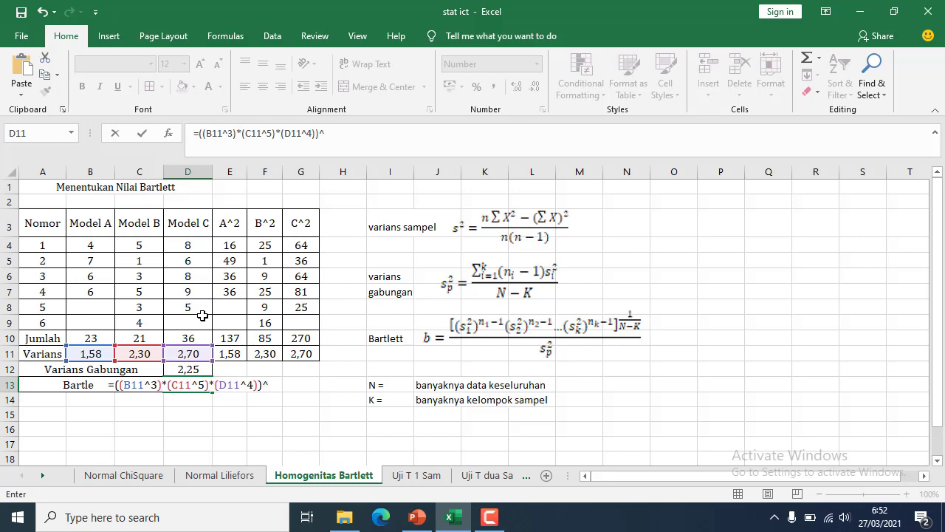
pyautogui.write('(')
pyautogui.write('1')
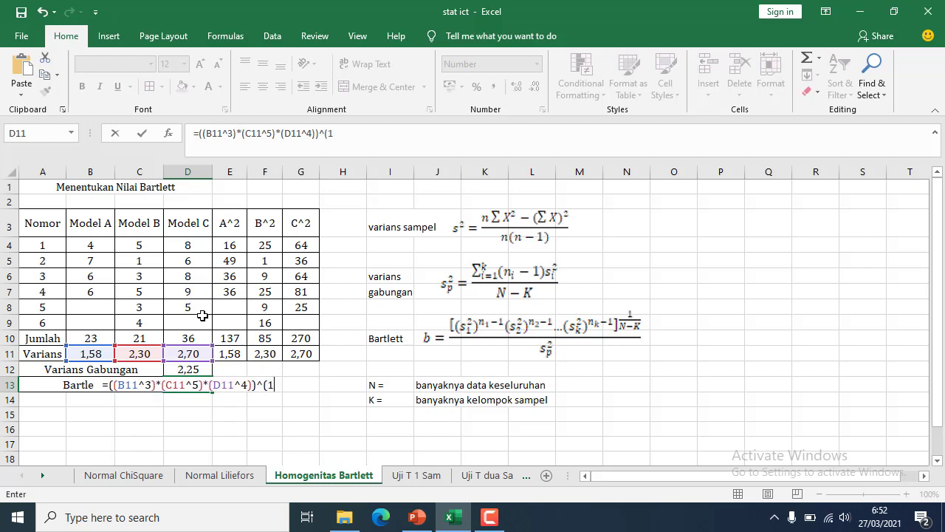
pyautogui.write('/(')
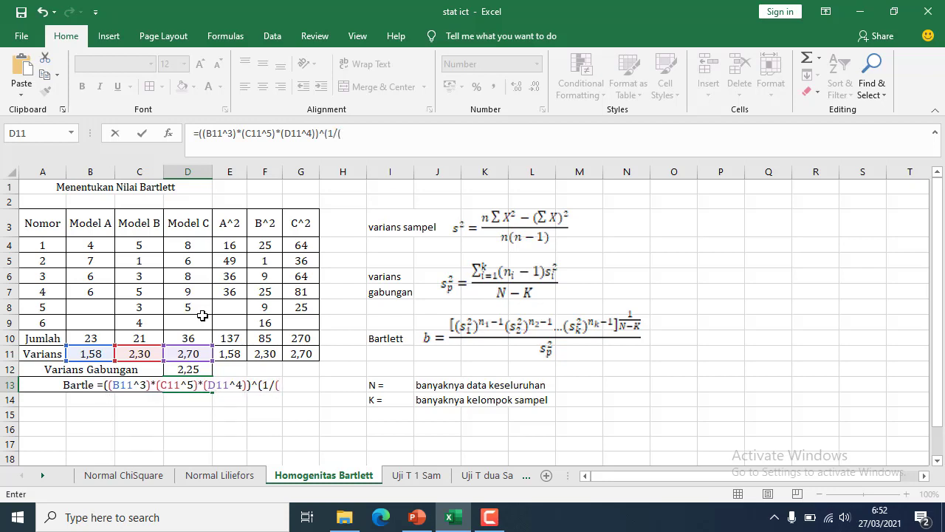
pyautogui.write('15-')
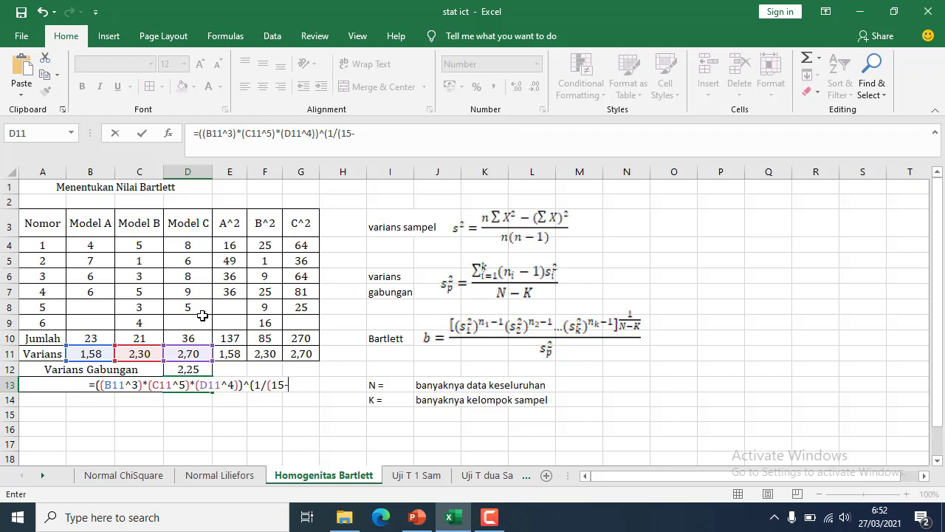
pyautogui.write('3')
pyautogui.write('))')
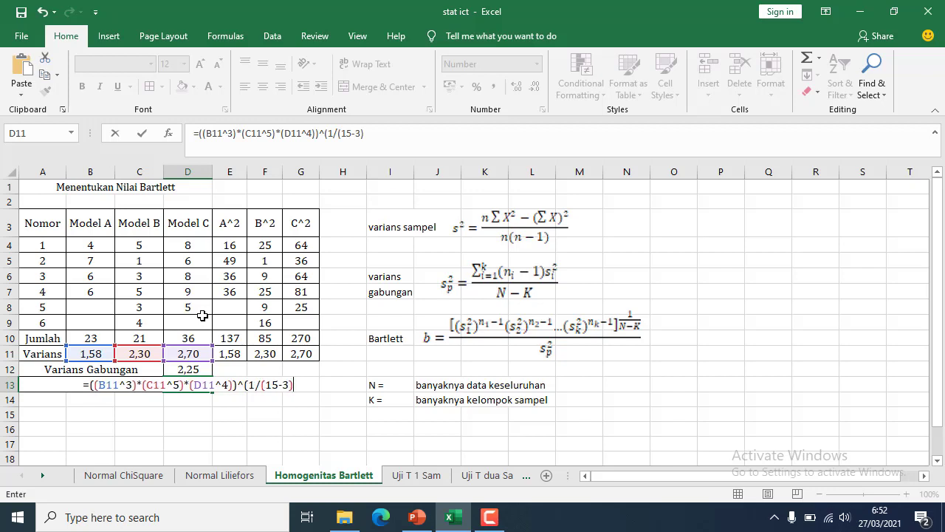
# - Divide the Bartlett expression in D13 by the pooled variance in D12 and enter the formula
pyautogui.click(393, 132)
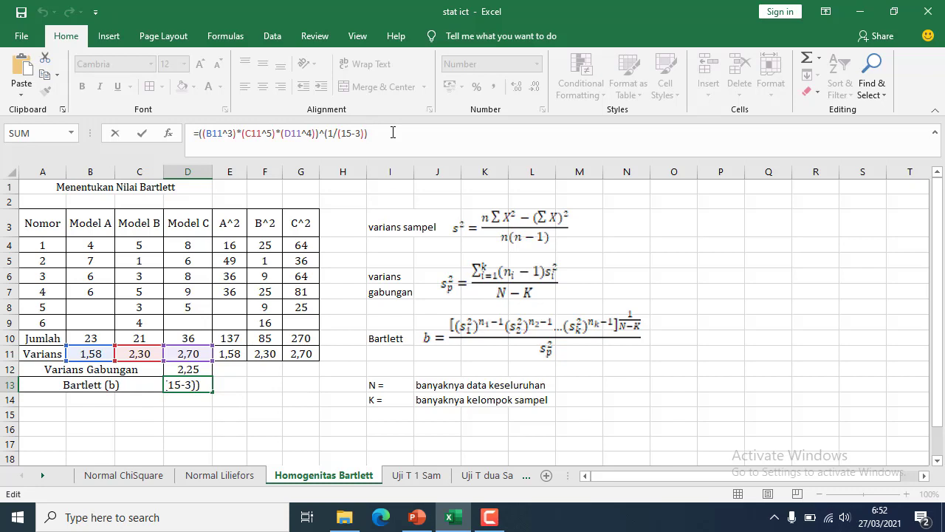
pyautogui.write('/')
pyautogui.click(198, 367)
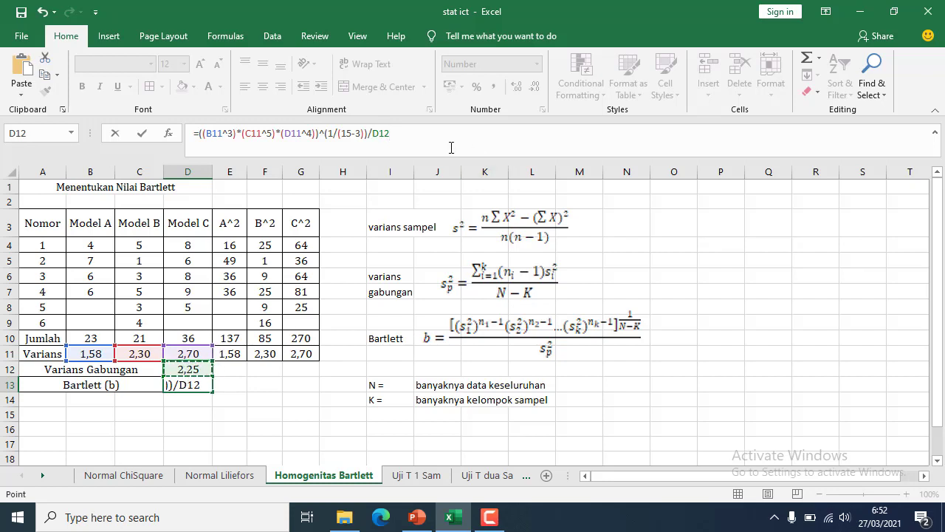
pyautogui.press('Return')
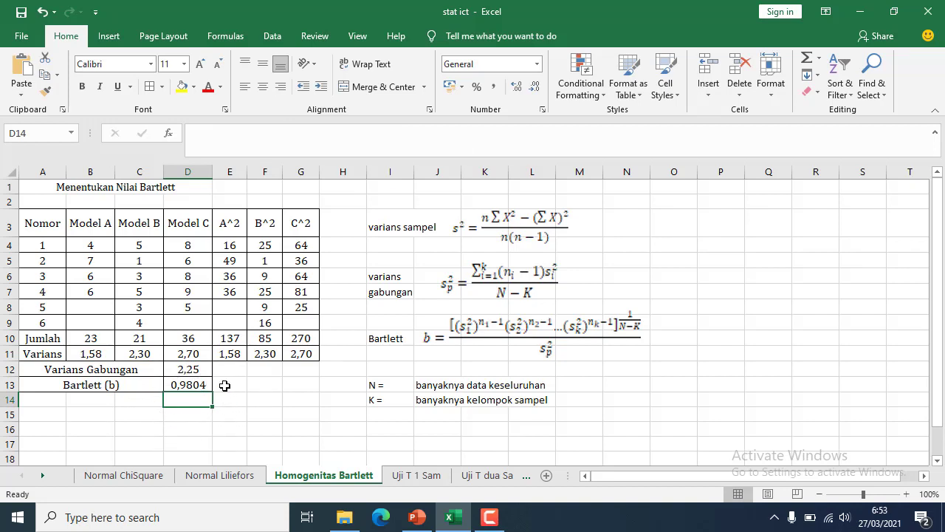
# - Switch to the PENGUJIAN HIPOTESIS presentation in PowerPoint, view slide 7, and return to slide 4 on the homogeneity test steps
pyautogui.click(417, 518)
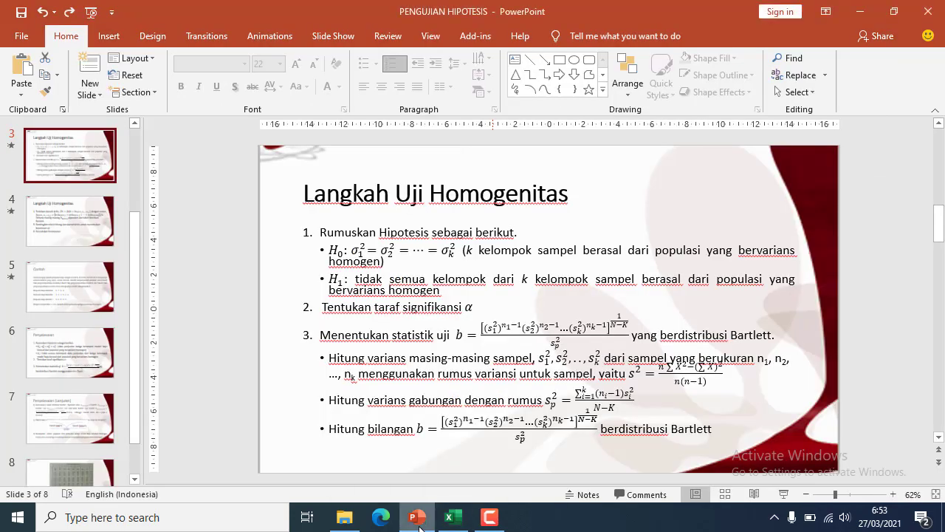
pyautogui.press('pagedown')
pyautogui.press('pagedown')
pyautogui.press('pagedown')
pyautogui.press('pagedown')
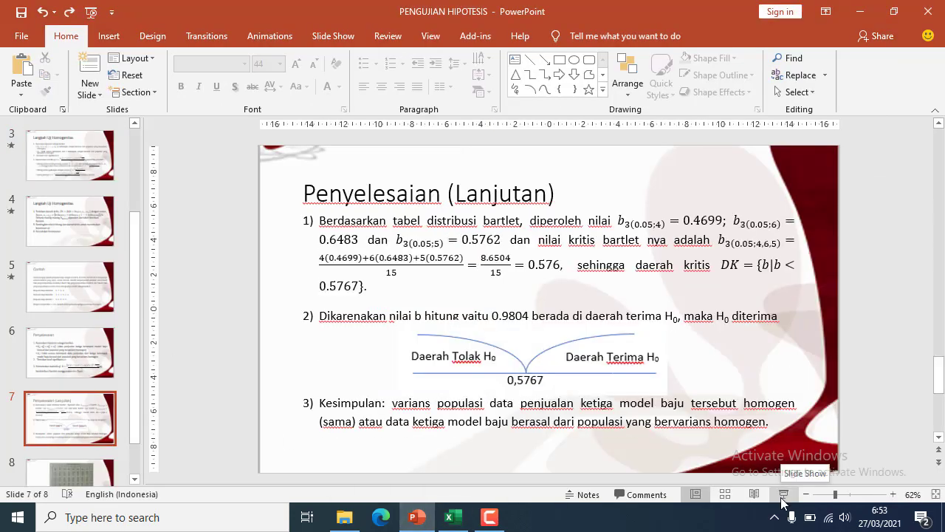
pyautogui.click(92, 242)
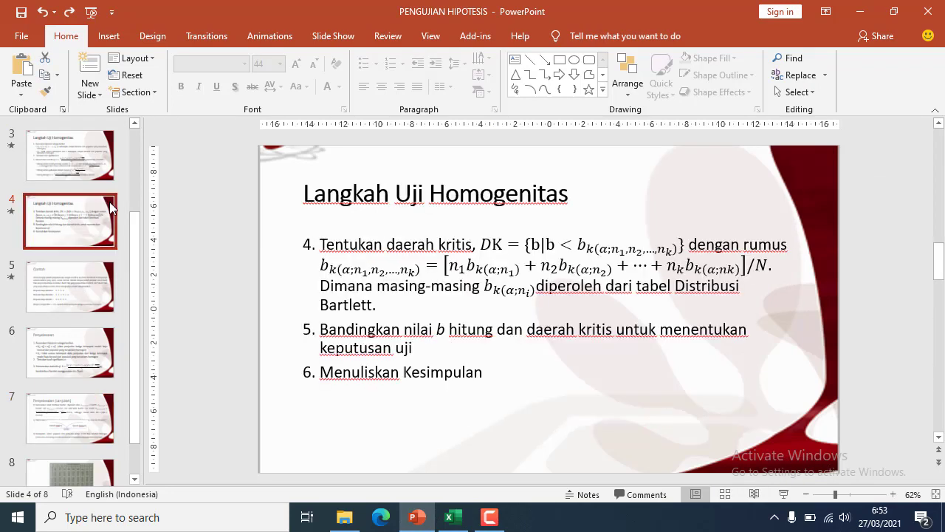